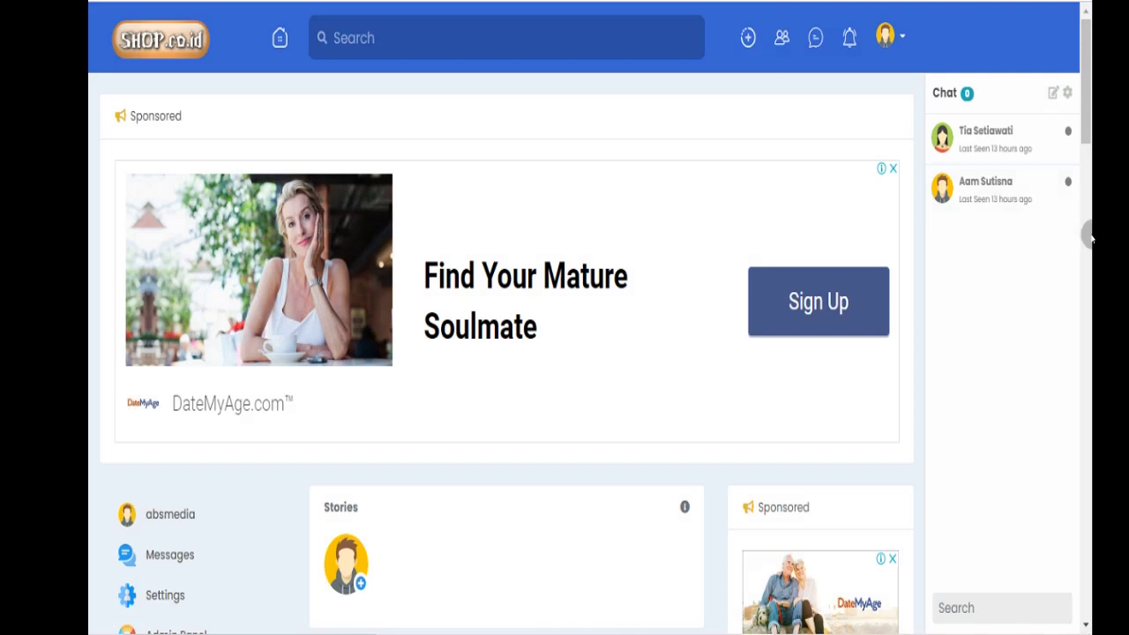
# Browse the news feed and view the enlarged photo of the computer product for sale, returning to the feed.
pyautogui.click(1091, 238)
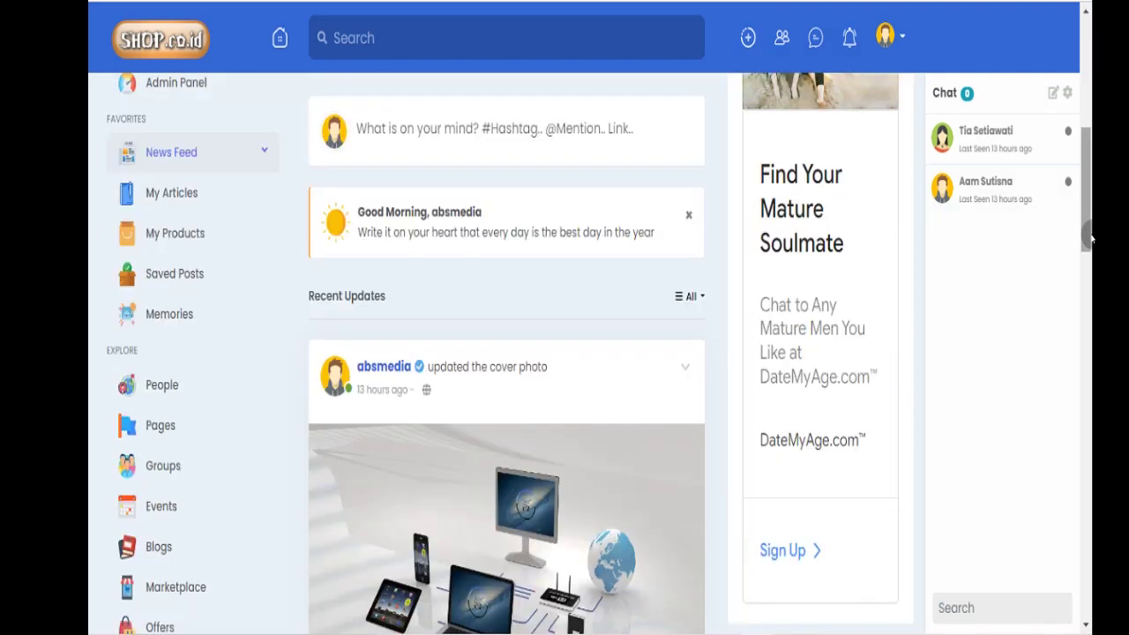
pyautogui.click(1080, 306)
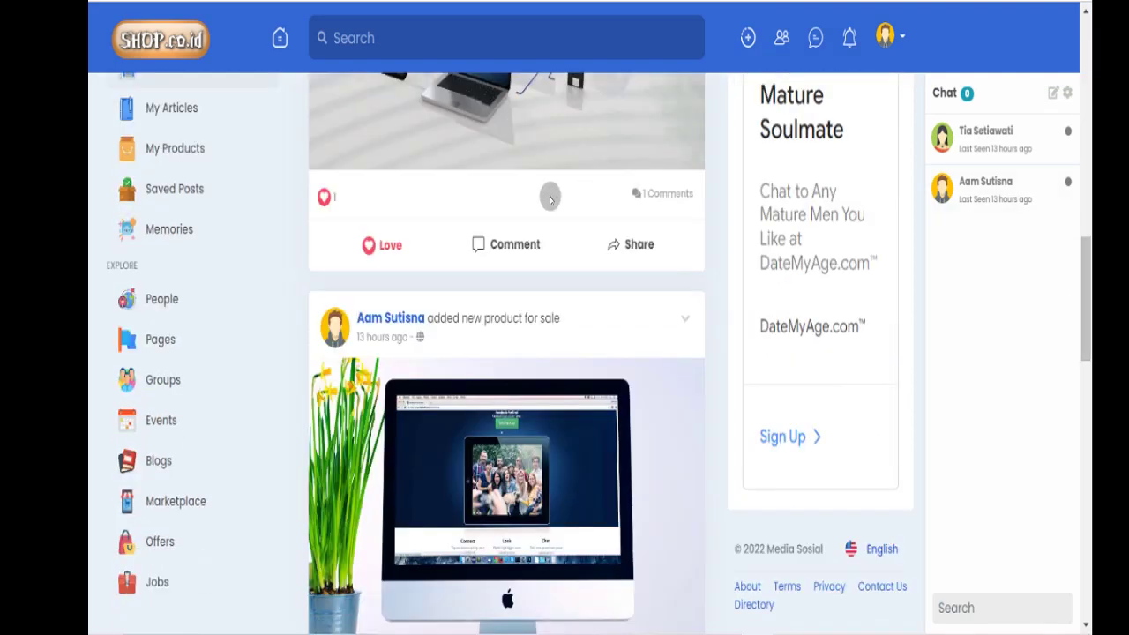
pyautogui.click(496, 463)
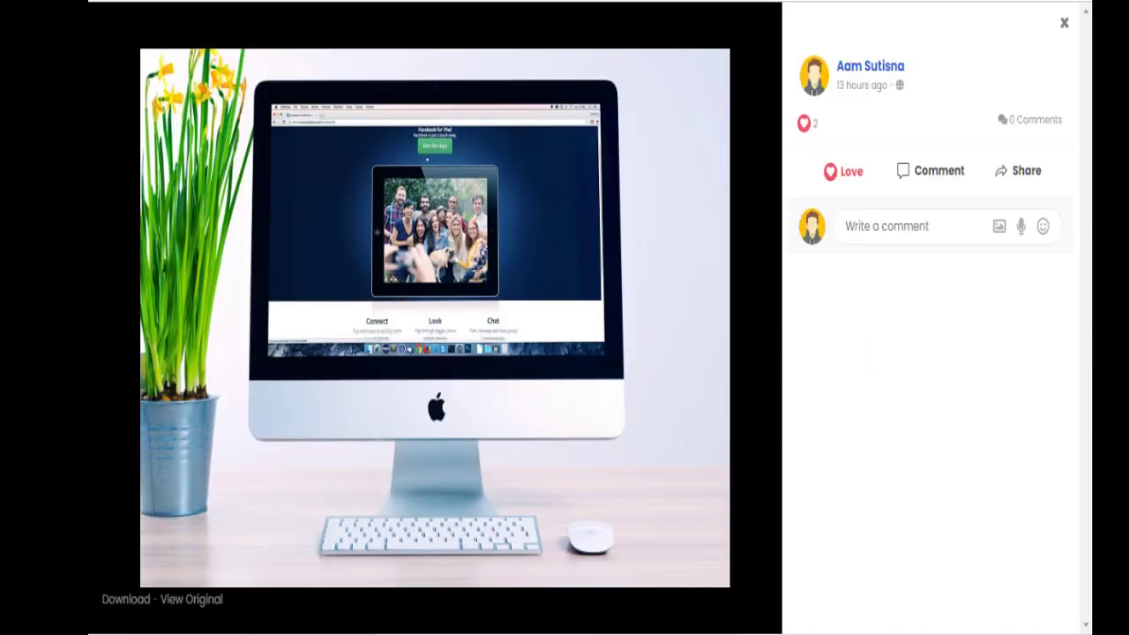
pyautogui.click(1067, 21)
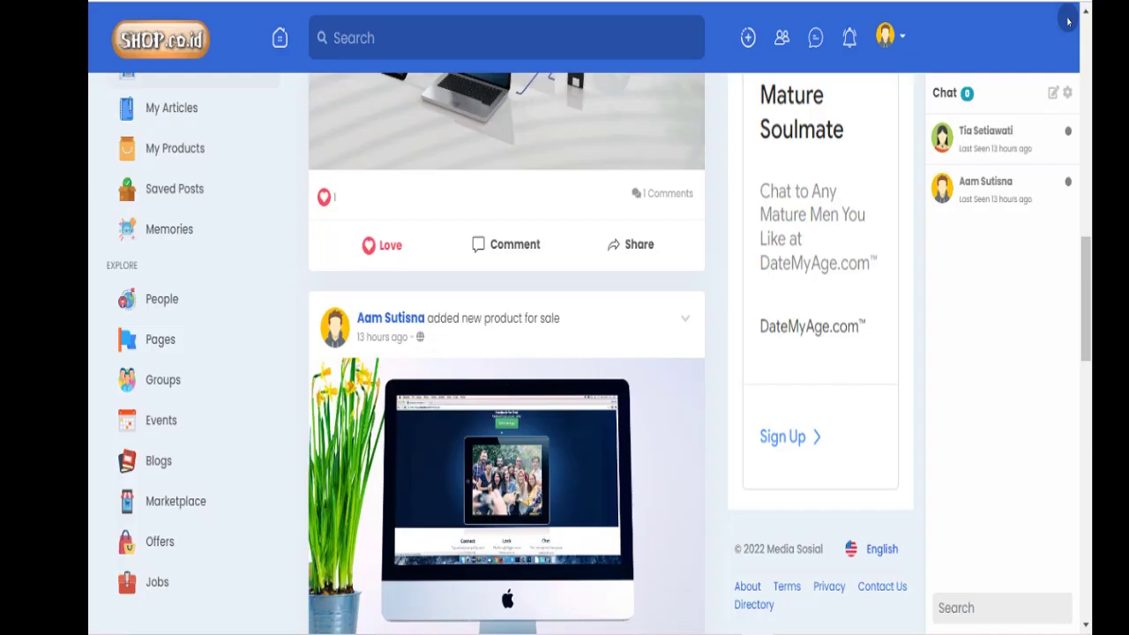
# Contact the seller of the Toko Online product with the message "hai" and close the chat.
pyautogui.click(1091, 427)
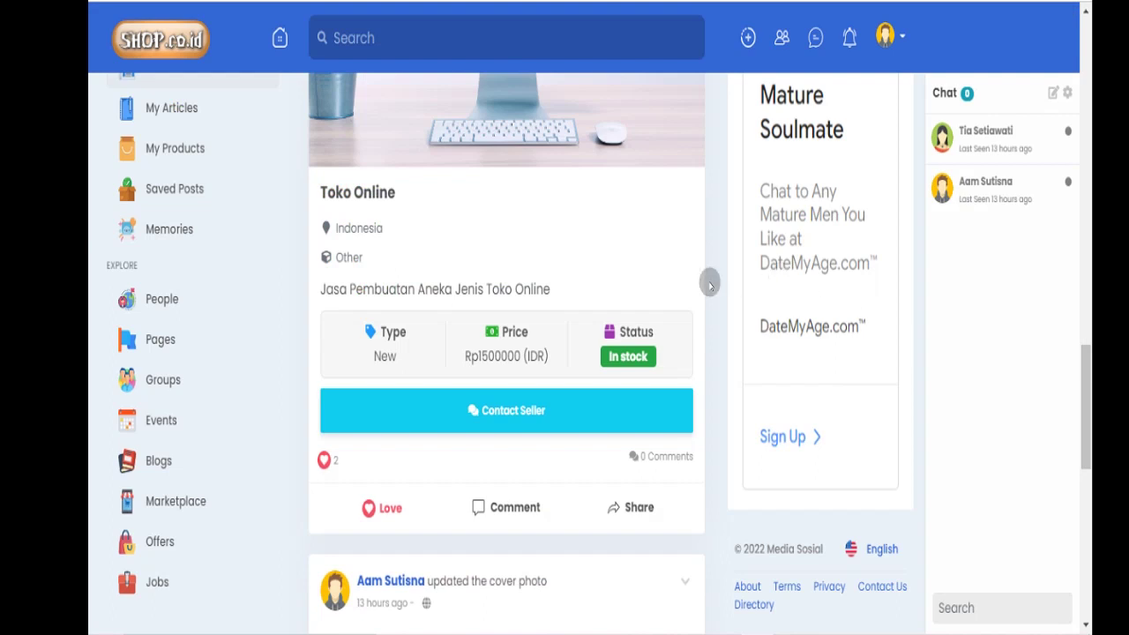
pyautogui.click(552, 404)
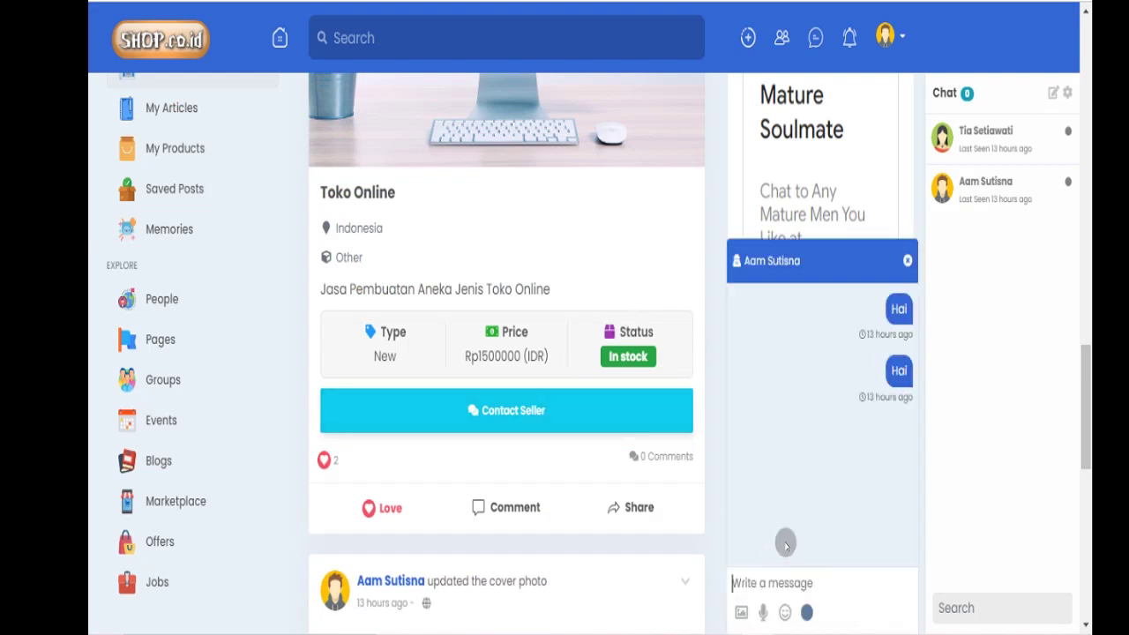
pyautogui.write('hai')
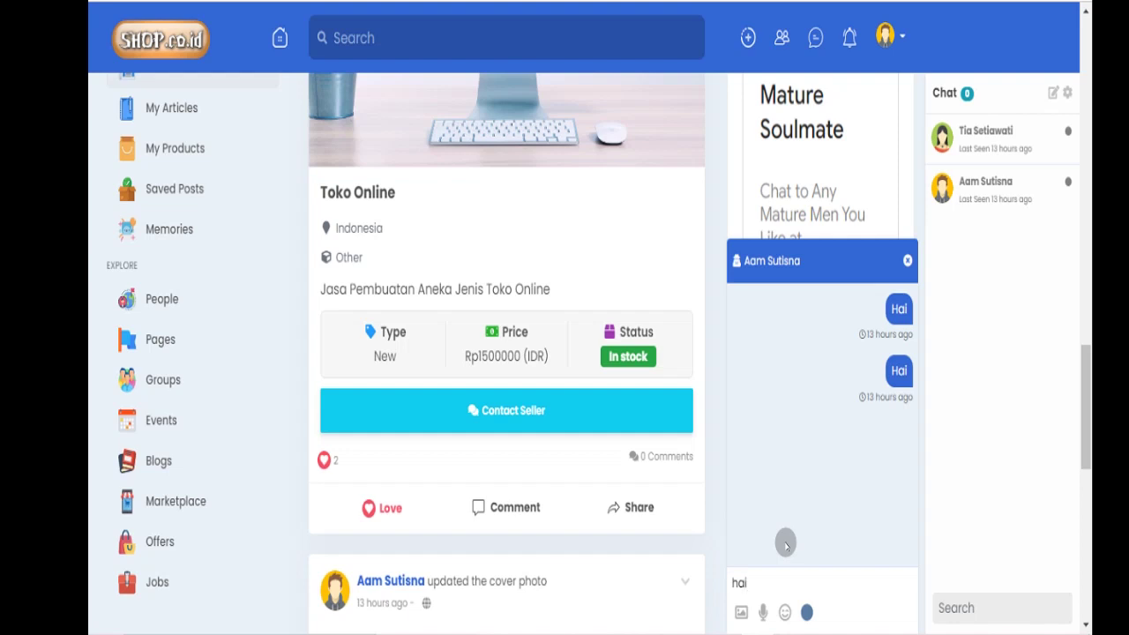
pyautogui.press('Return')
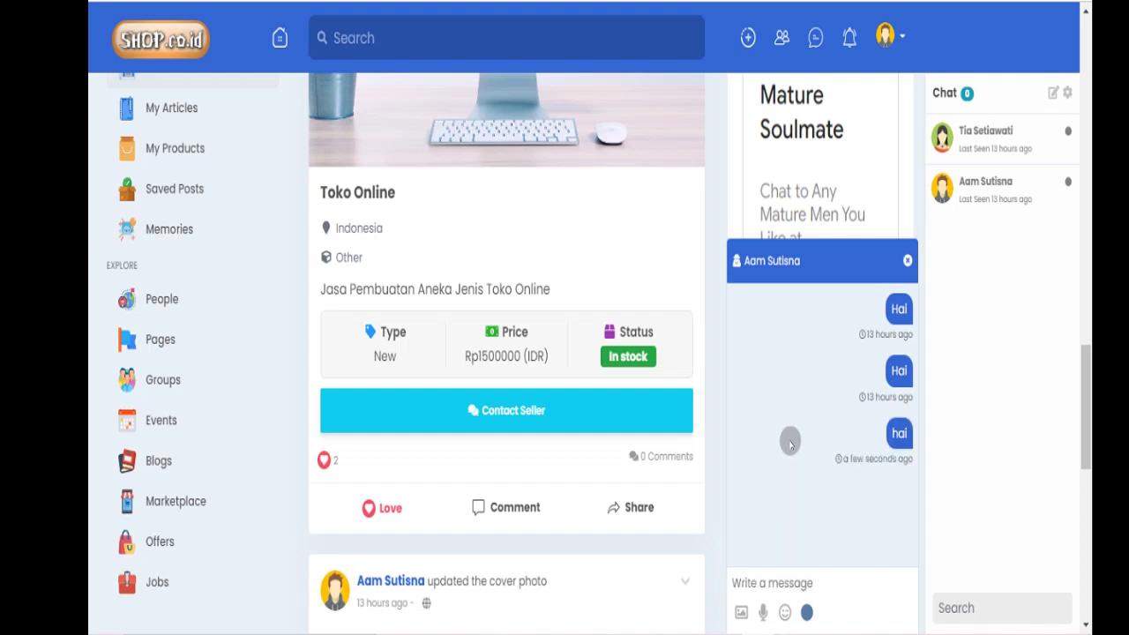
pyautogui.click(906, 262)
# Look through the news feed posts and examine the options offered for the signed-in account.
pyautogui.click(1091, 237)
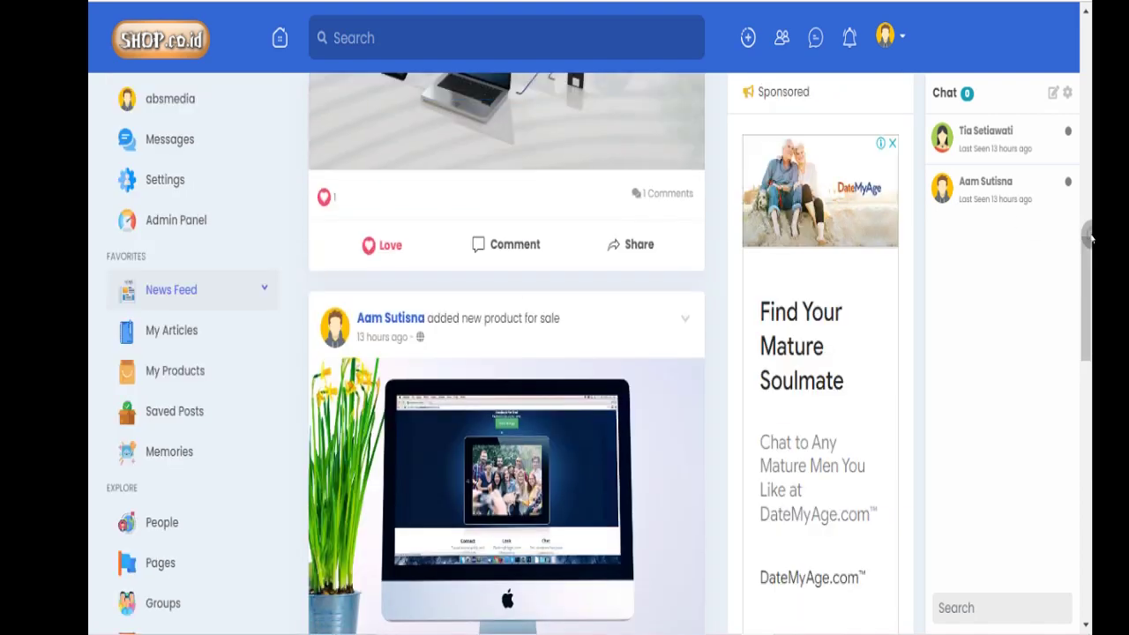
pyautogui.click(1090, 146)
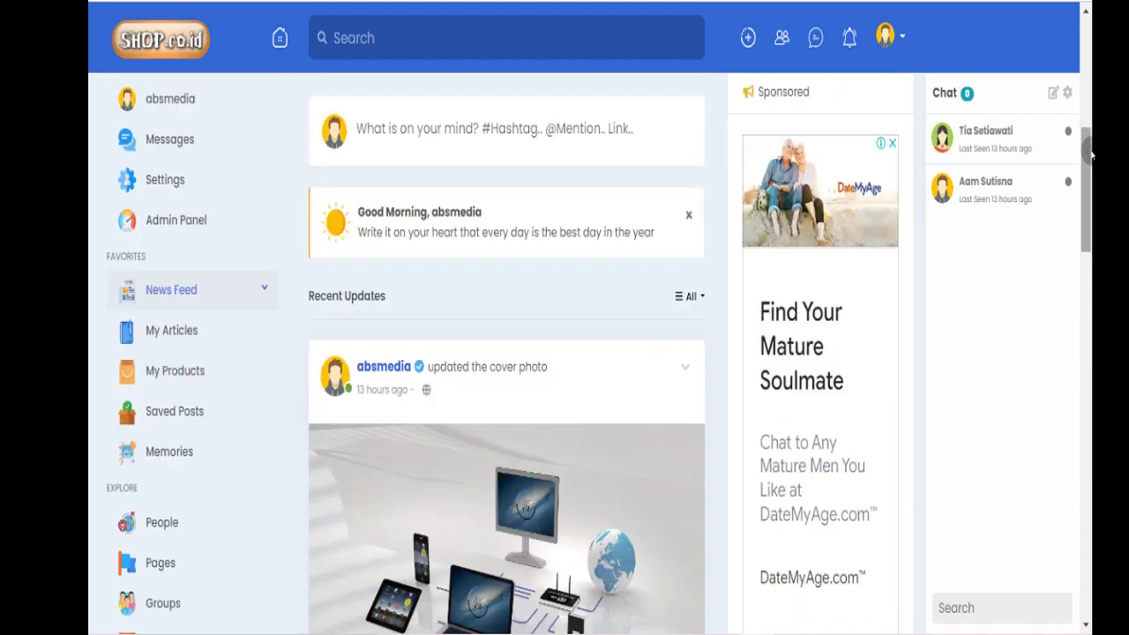
pyautogui.click(1091, 68)
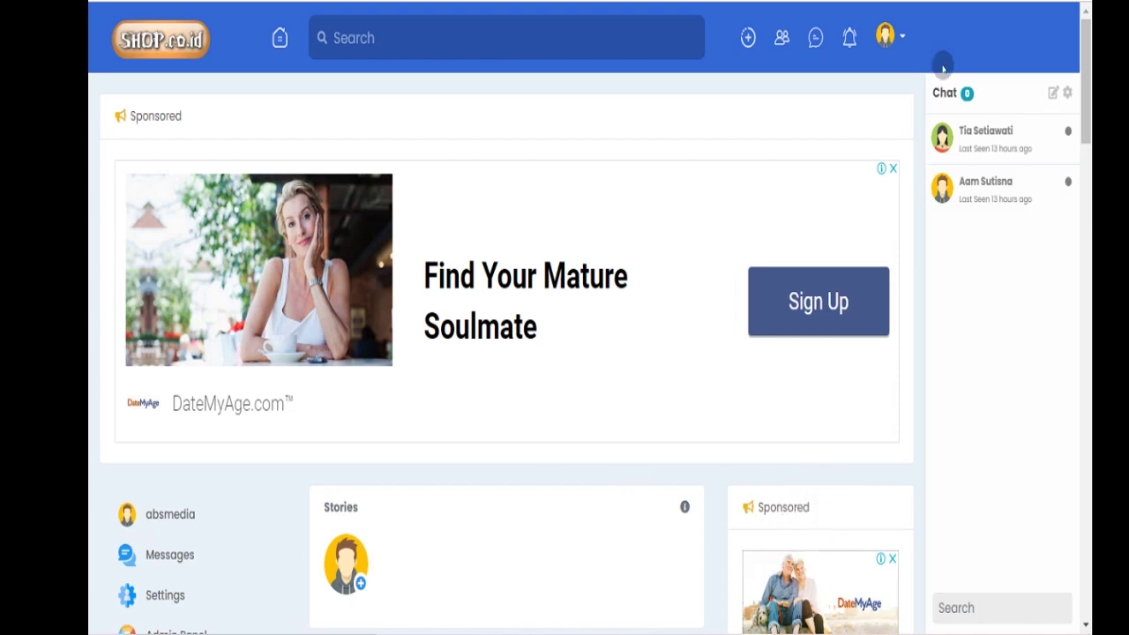
pyautogui.click(904, 40)
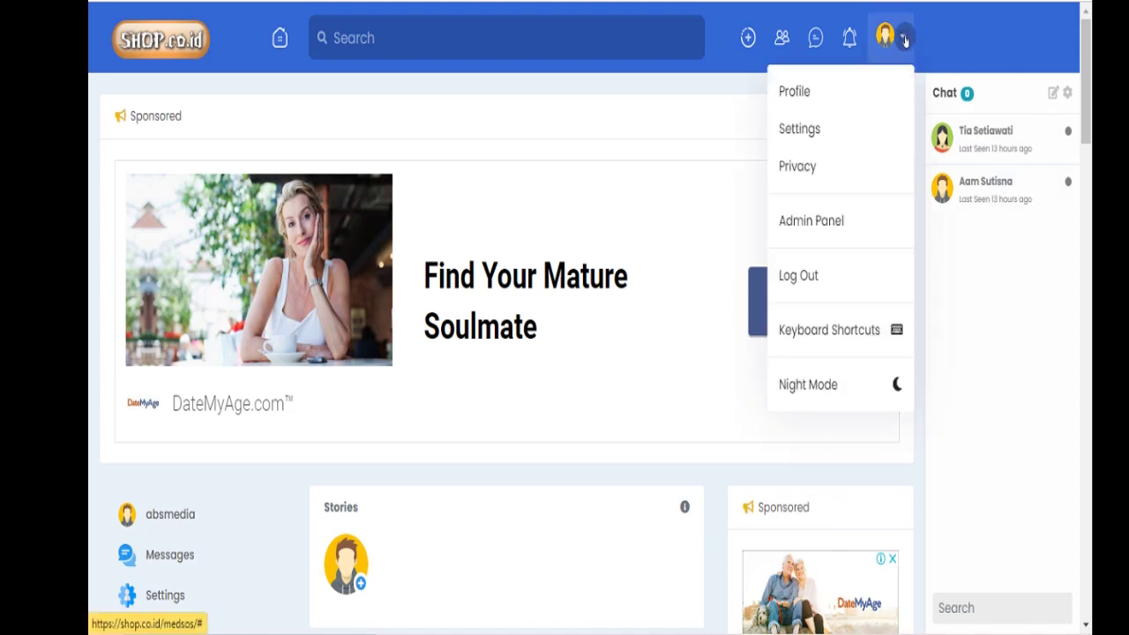
pyautogui.click(1085, 286)
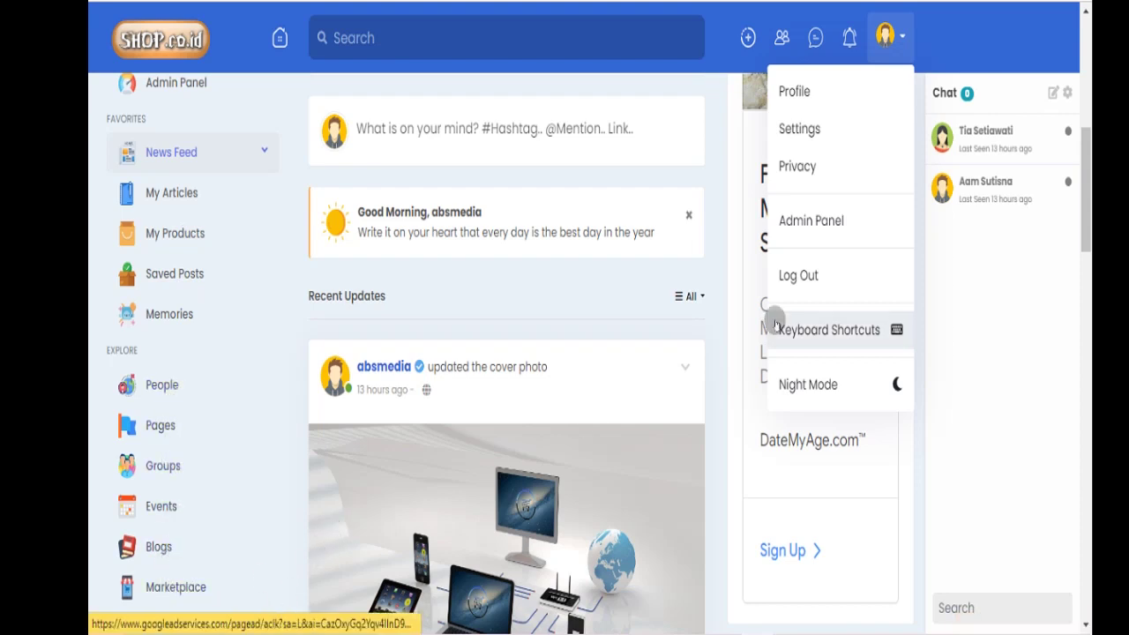
pyautogui.scroll(-4, 1083, 289)
pyautogui.scroll(3, 1083, 290)
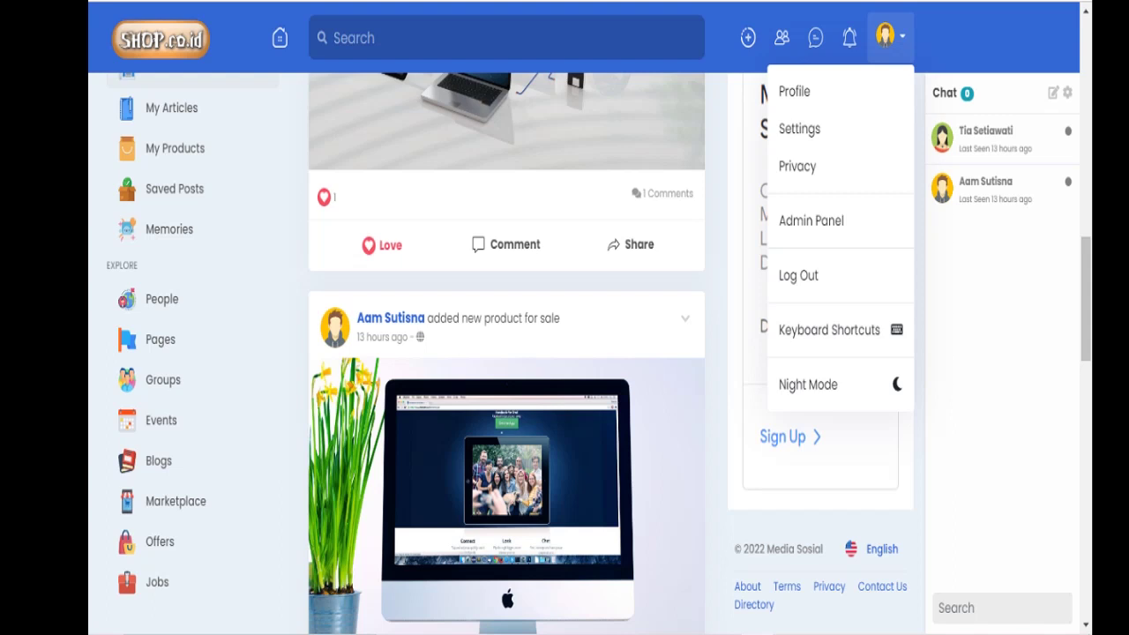
pyautogui.click(1088, 380)
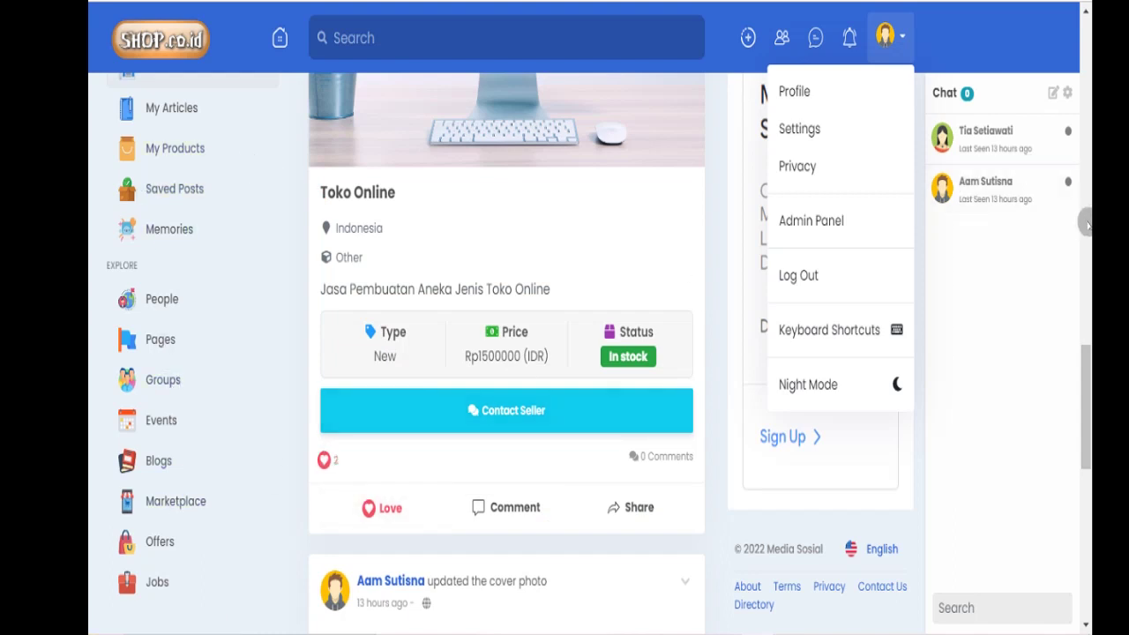
pyautogui.click(1088, 225)
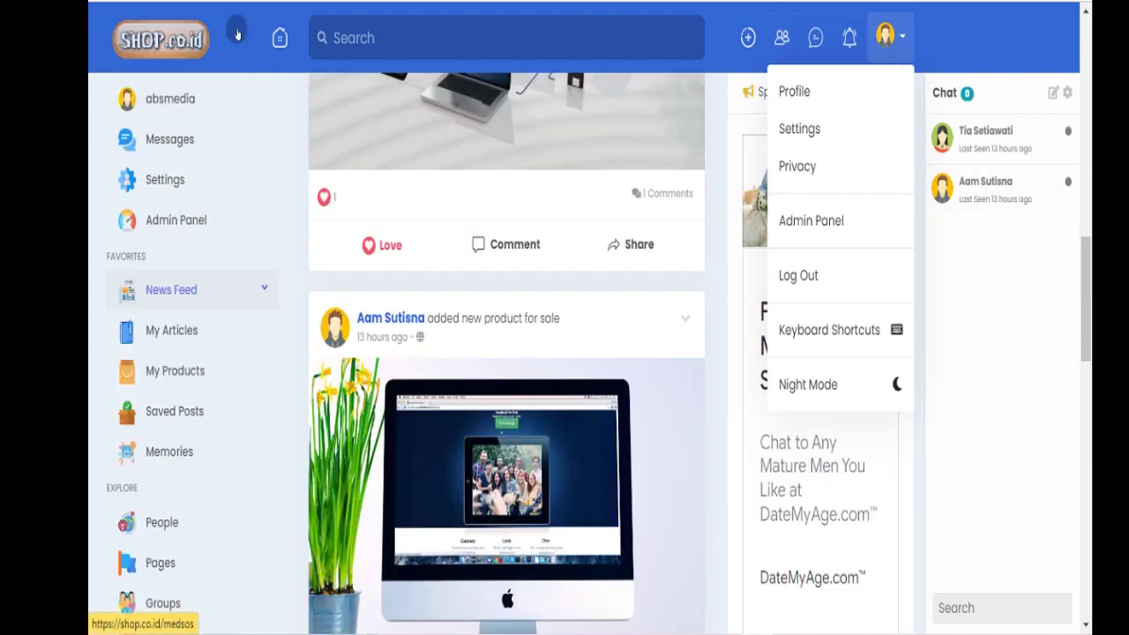
# Open the Admin Panel and bring up the Modules section of the System Settings.
pyautogui.click(828, 222)
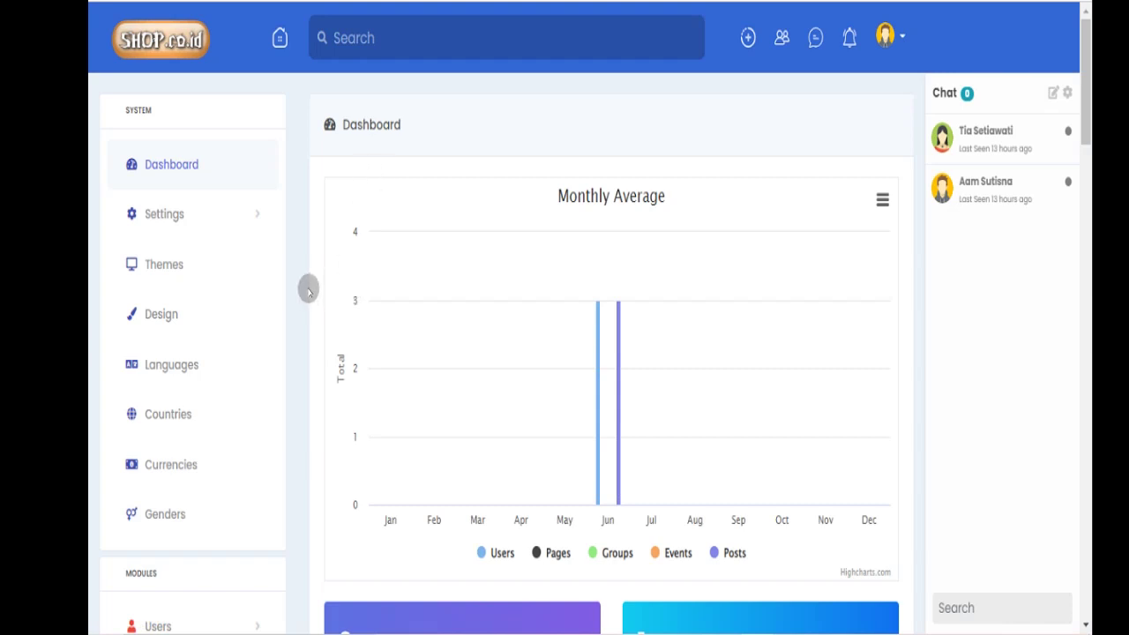
pyautogui.click(179, 214)
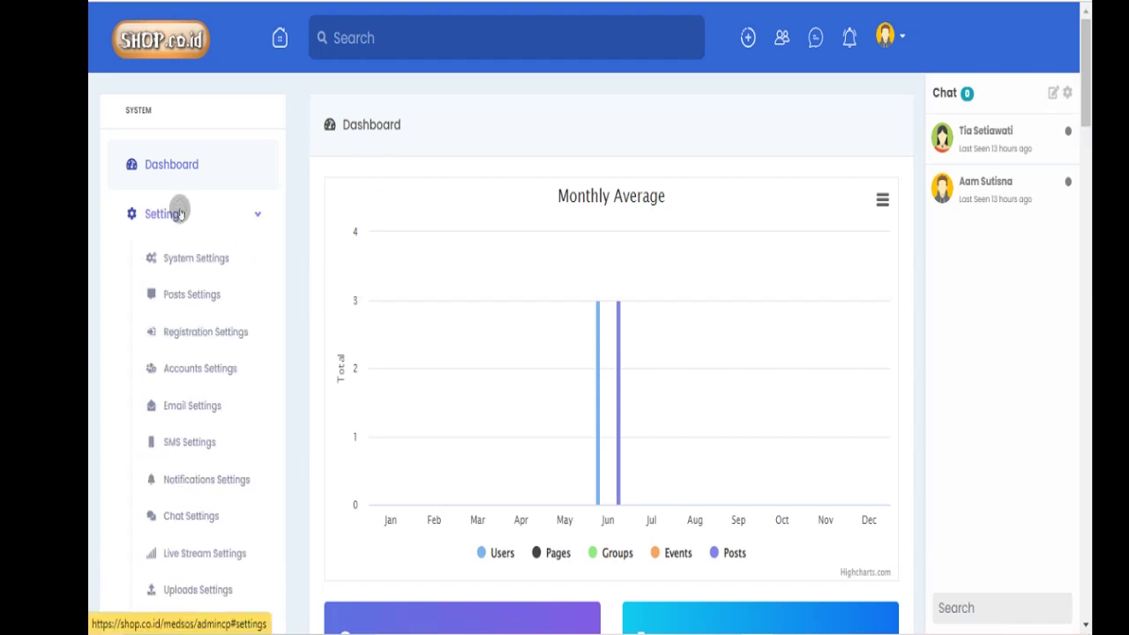
pyautogui.click(196, 257)
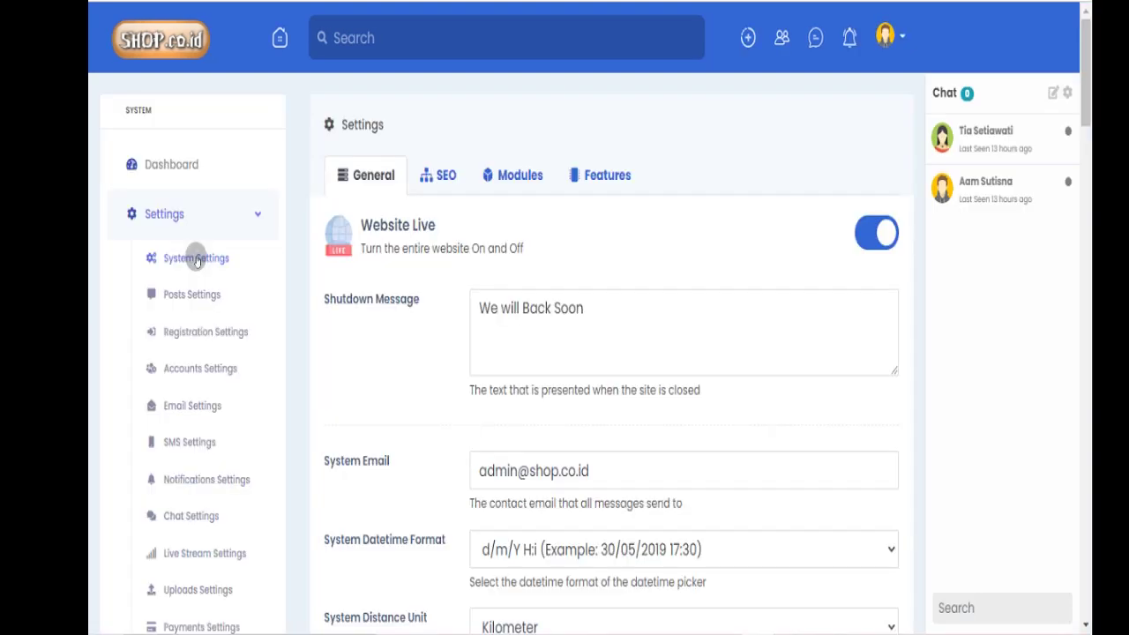
pyautogui.click(435, 176)
pyautogui.click(505, 178)
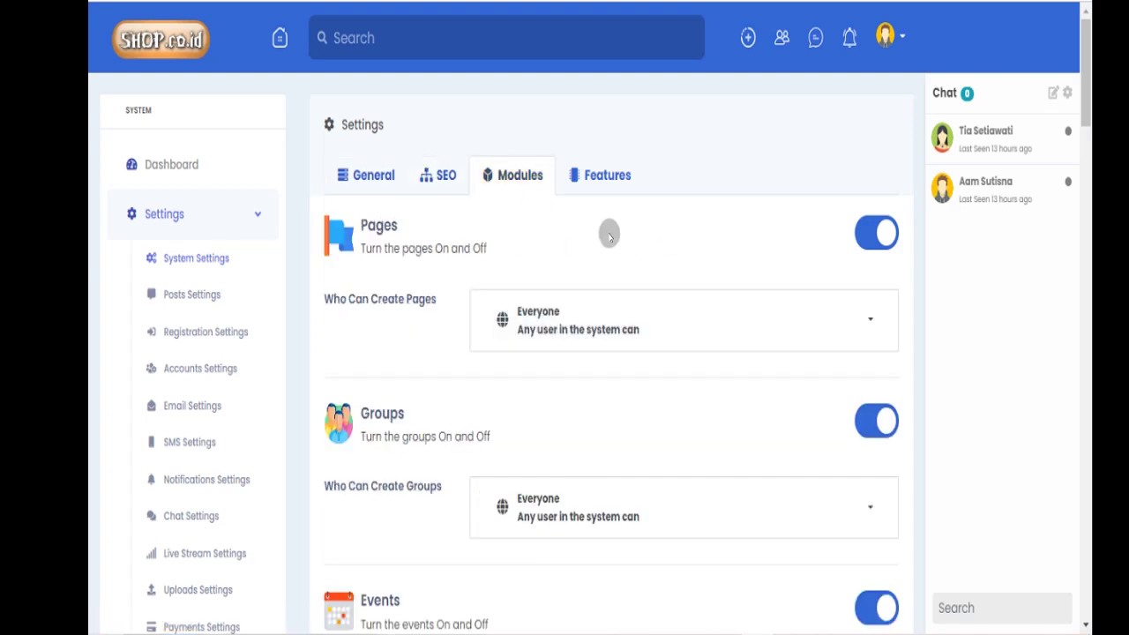
# Switch the Pages and Groups modules off and back on.
pyautogui.click(860, 236)
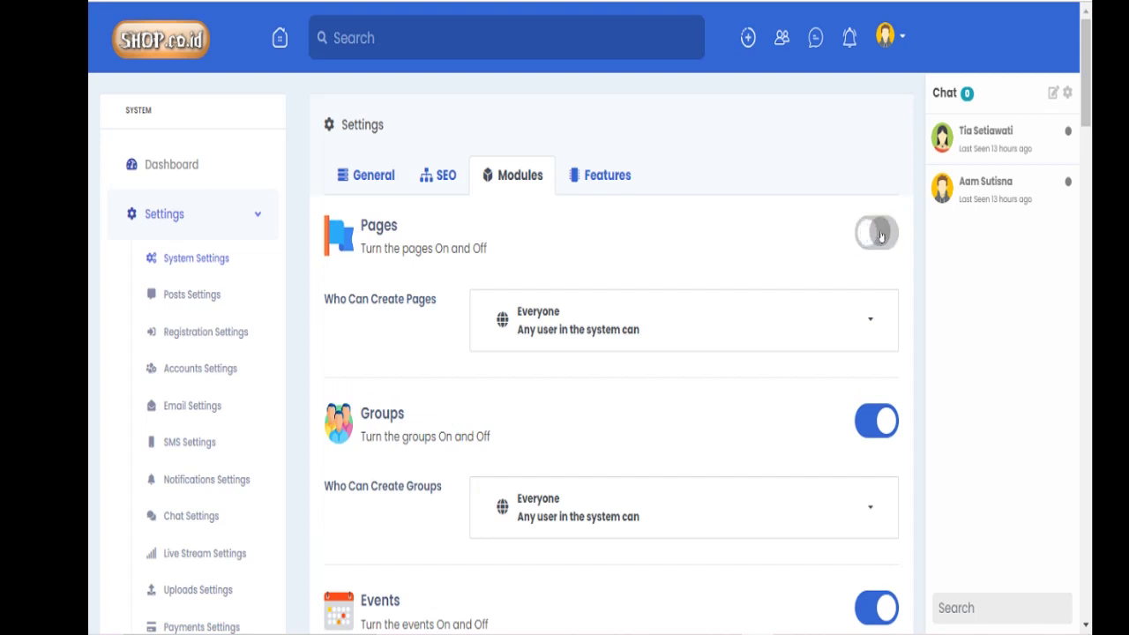
pyautogui.click(879, 236)
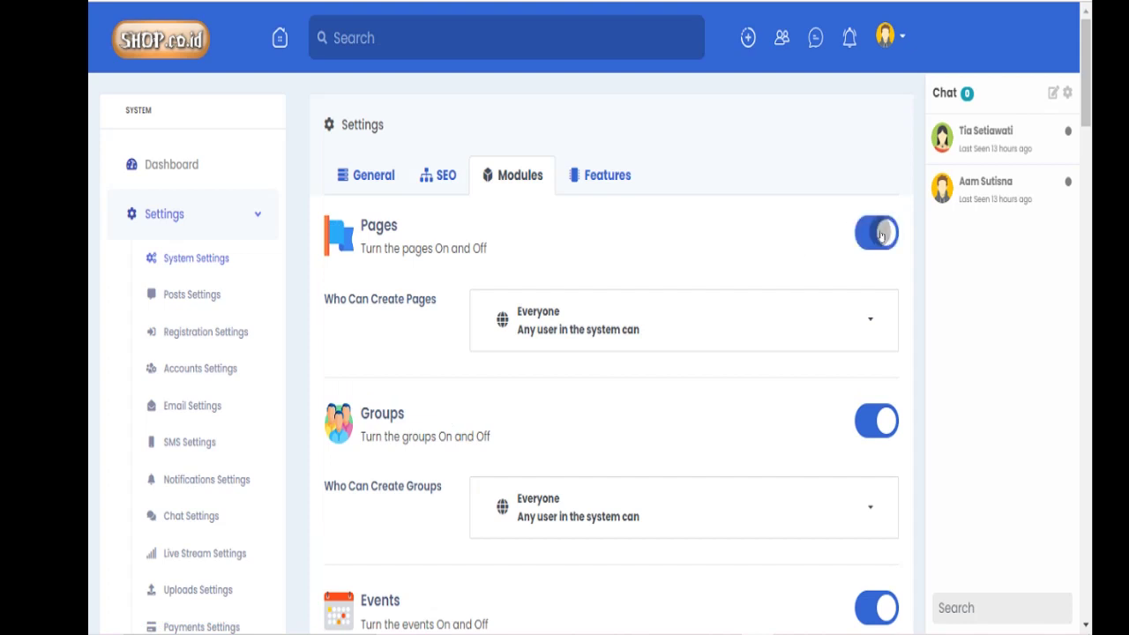
pyautogui.click(873, 418)
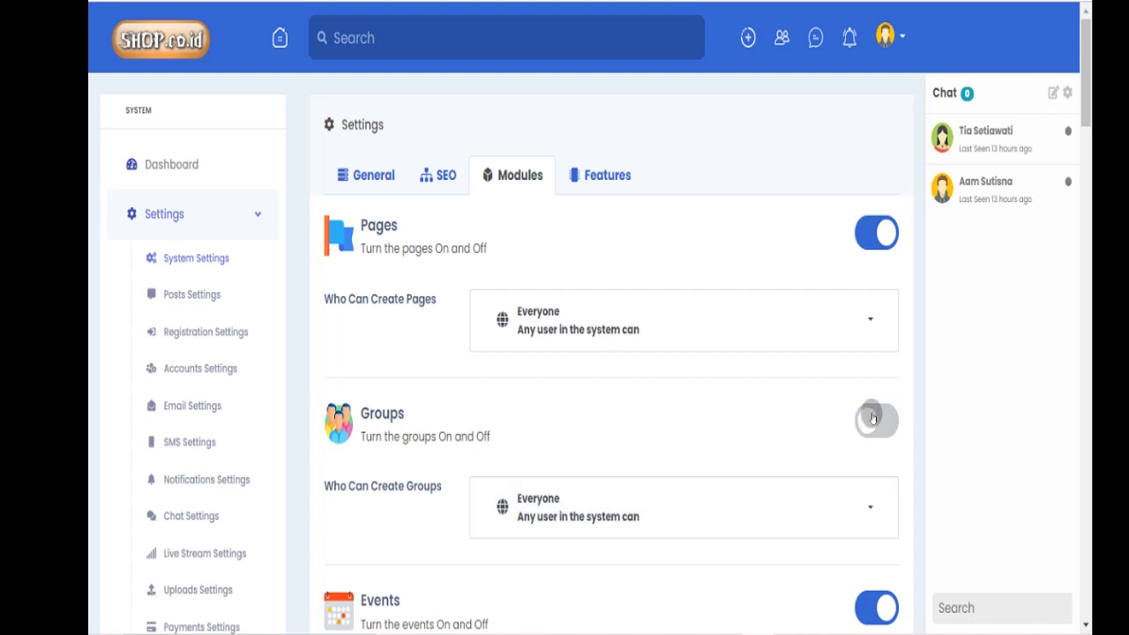
pyautogui.click(882, 418)
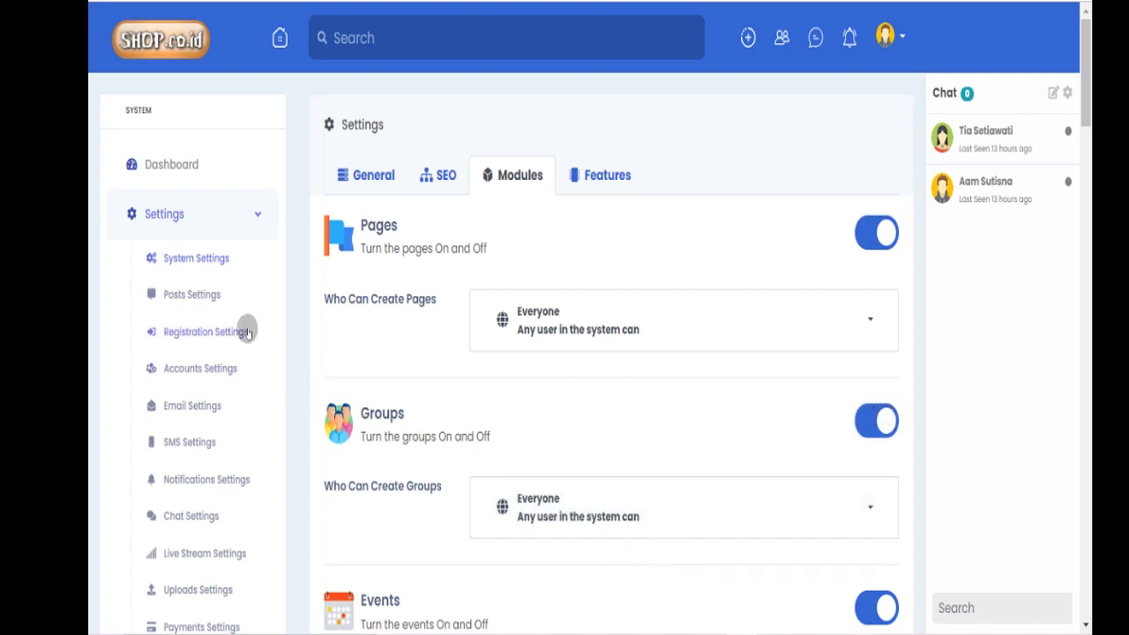
# Review the Registration Settings as far as account activation and open the linked SMS Settings.
pyautogui.click(218, 331)
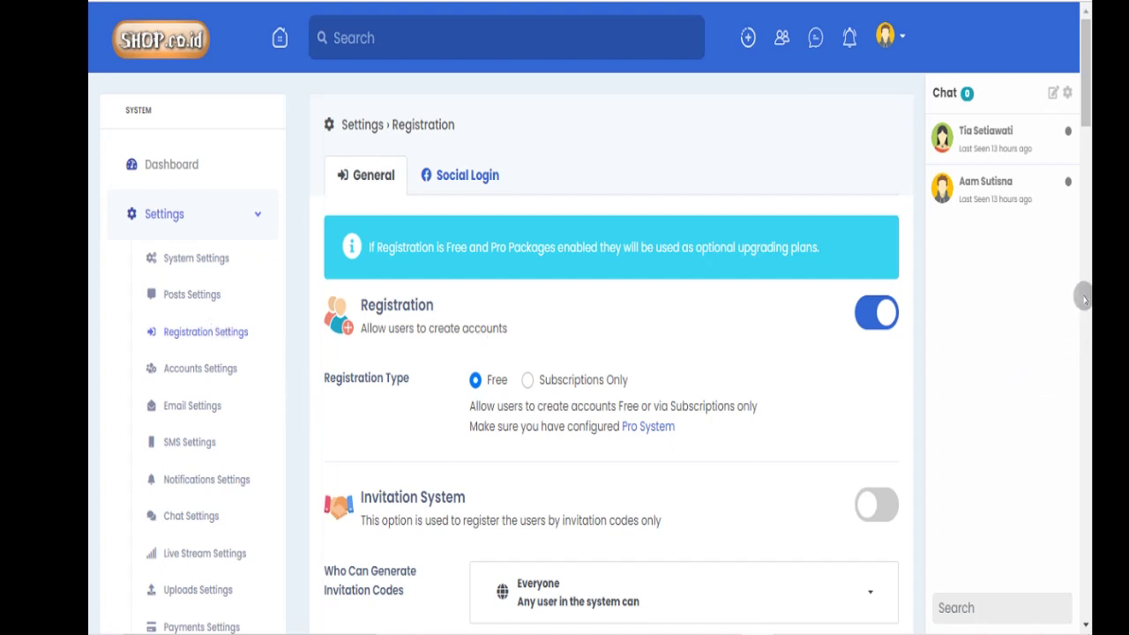
pyautogui.click(1089, 315)
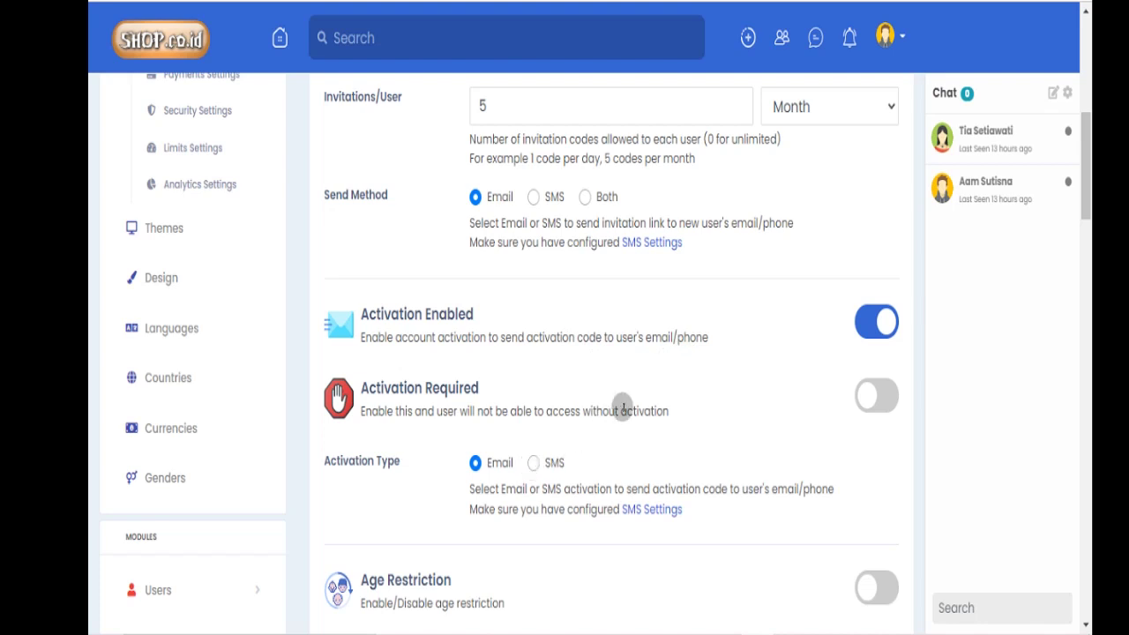
pyautogui.click(647, 510)
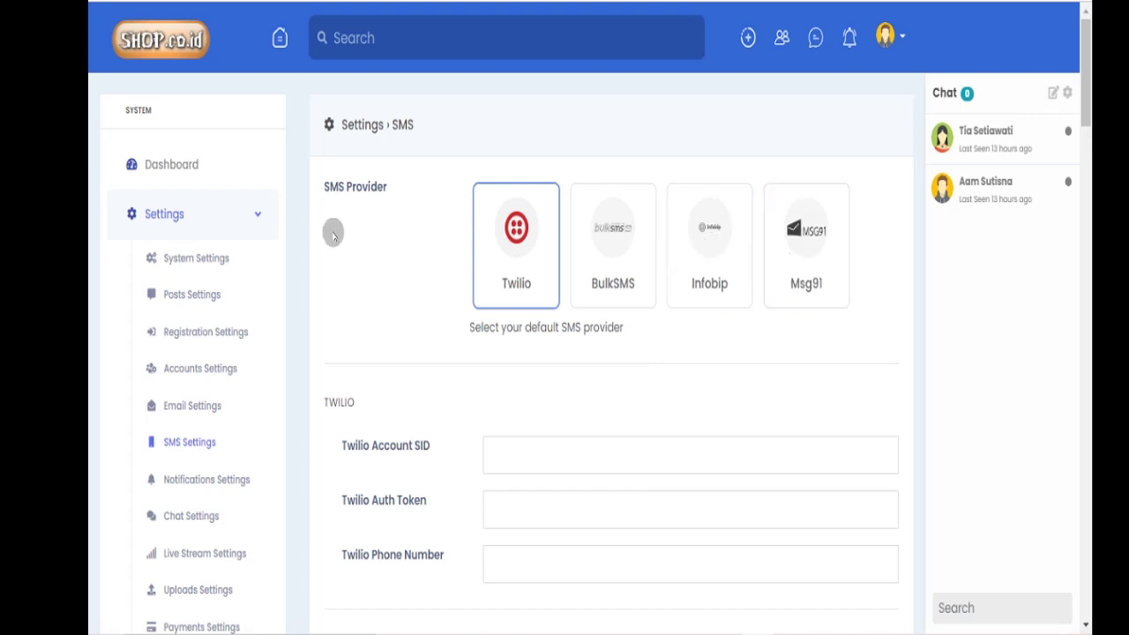
# Return to the Registration Settings and examine the invitation, activation, minimum age and account limit options.
pyautogui.click(201, 293)
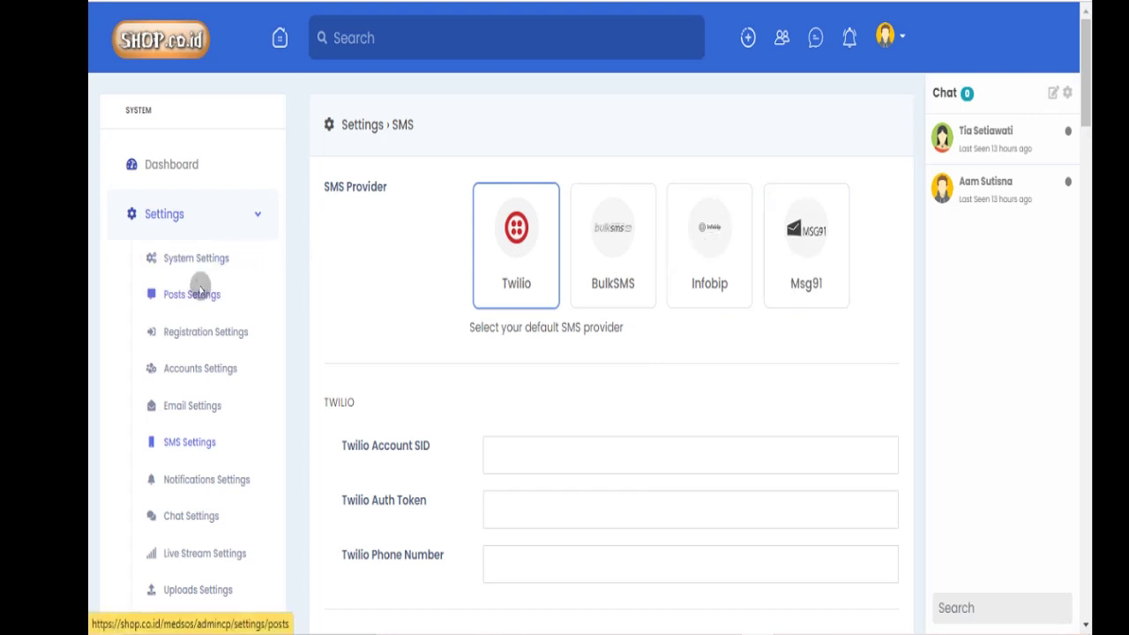
pyautogui.click(201, 334)
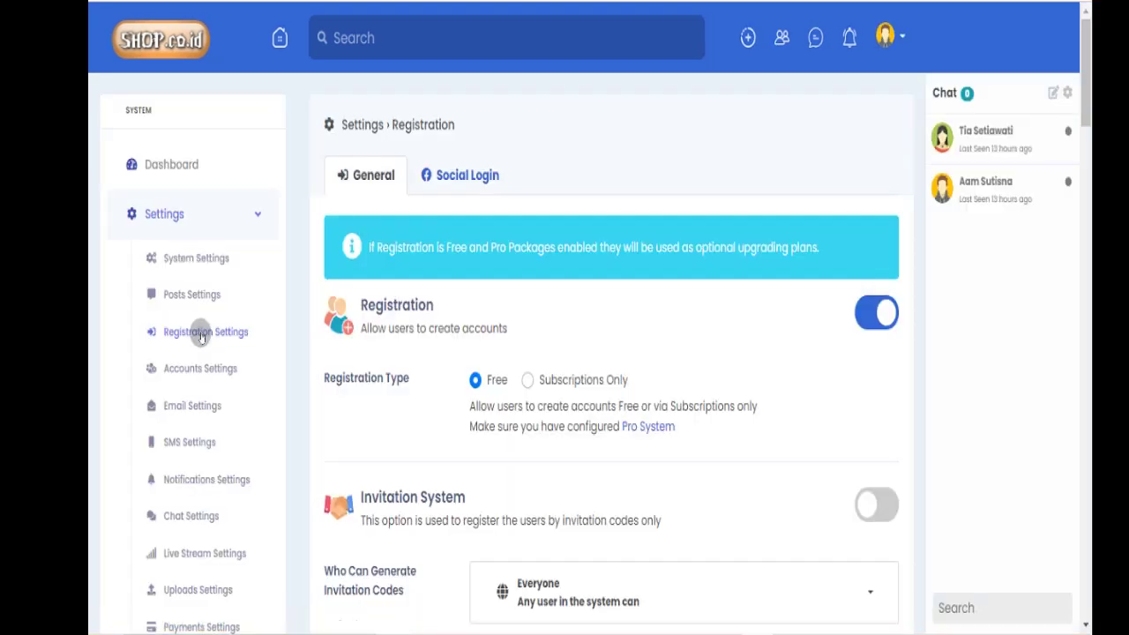
pyautogui.click(1087, 238)
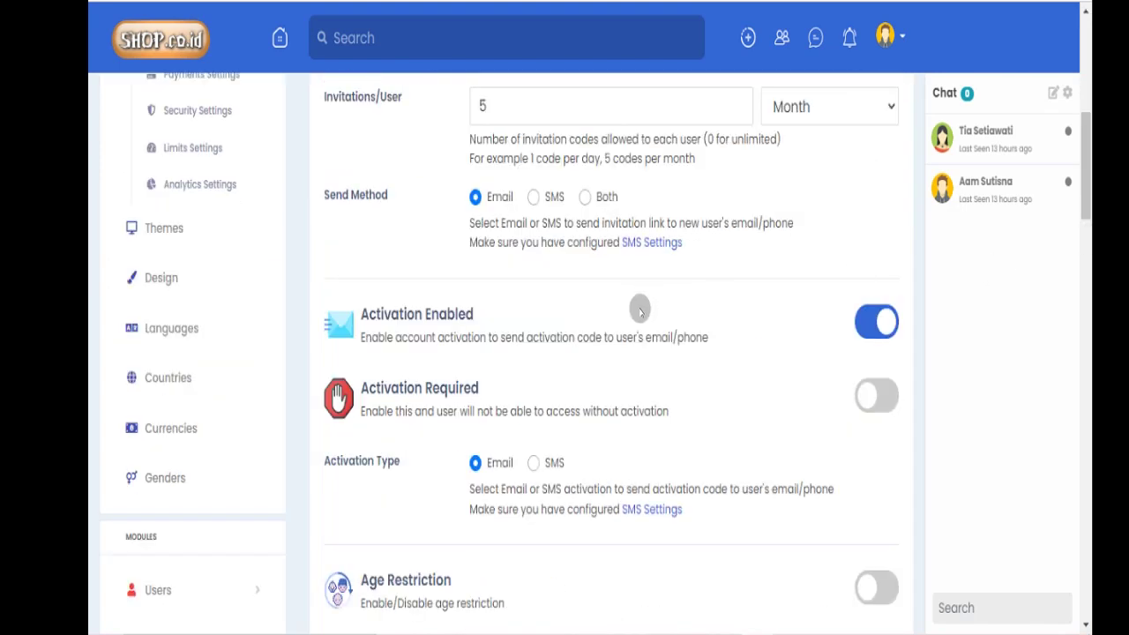
pyautogui.click(1087, 454)
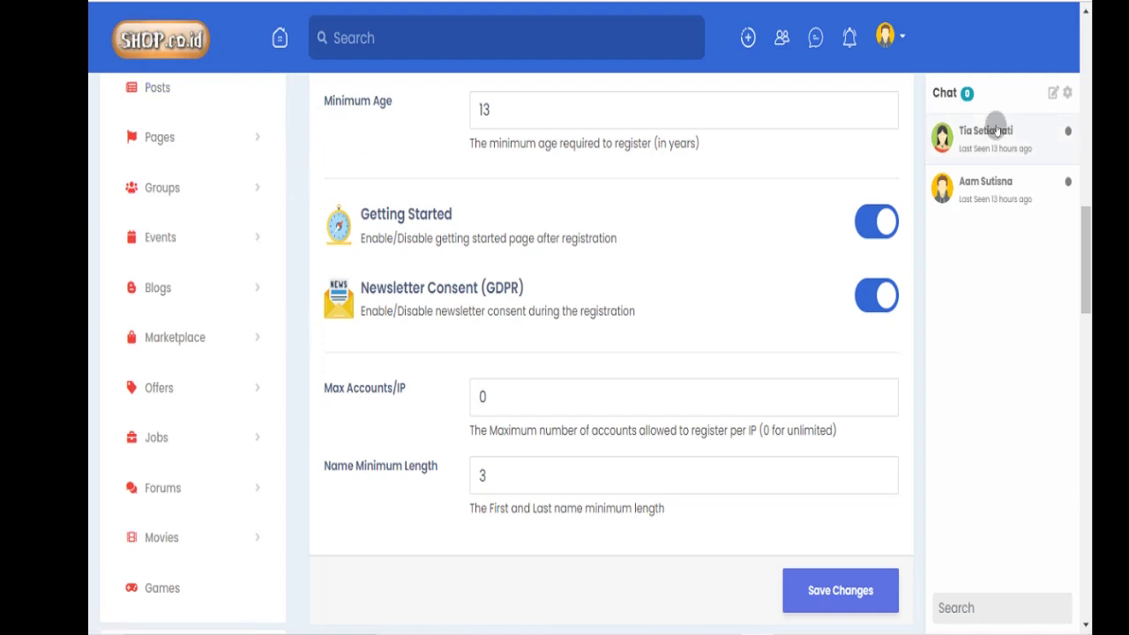
pyautogui.click(1090, 57)
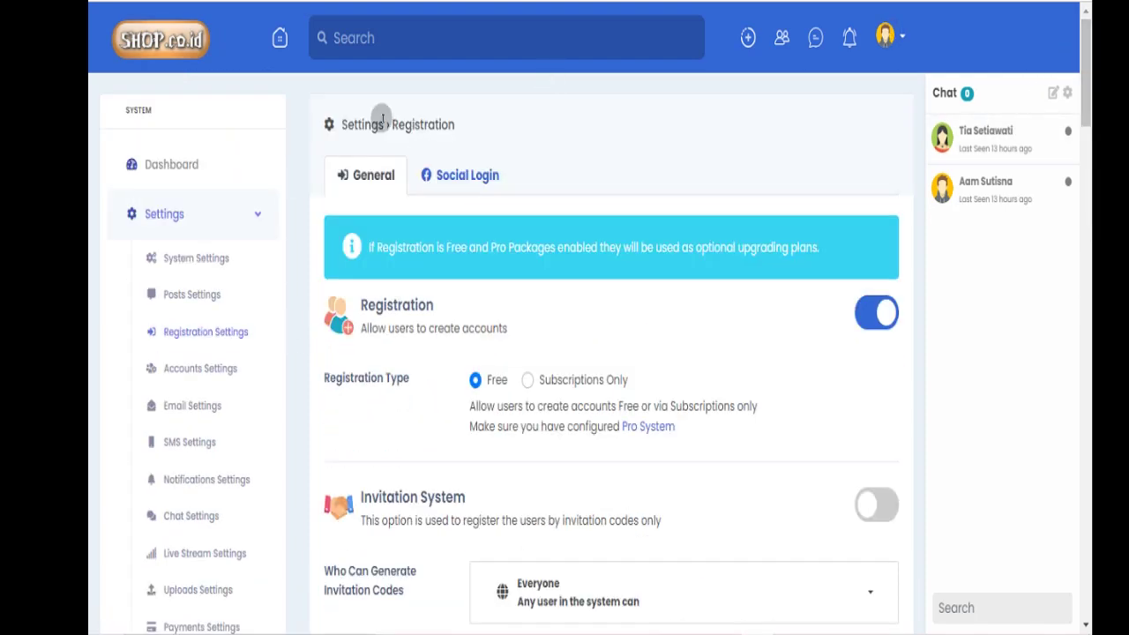
# Check the general Accounts Settings through to the friend limit, and open the list of installed themes.
pyautogui.click(217, 367)
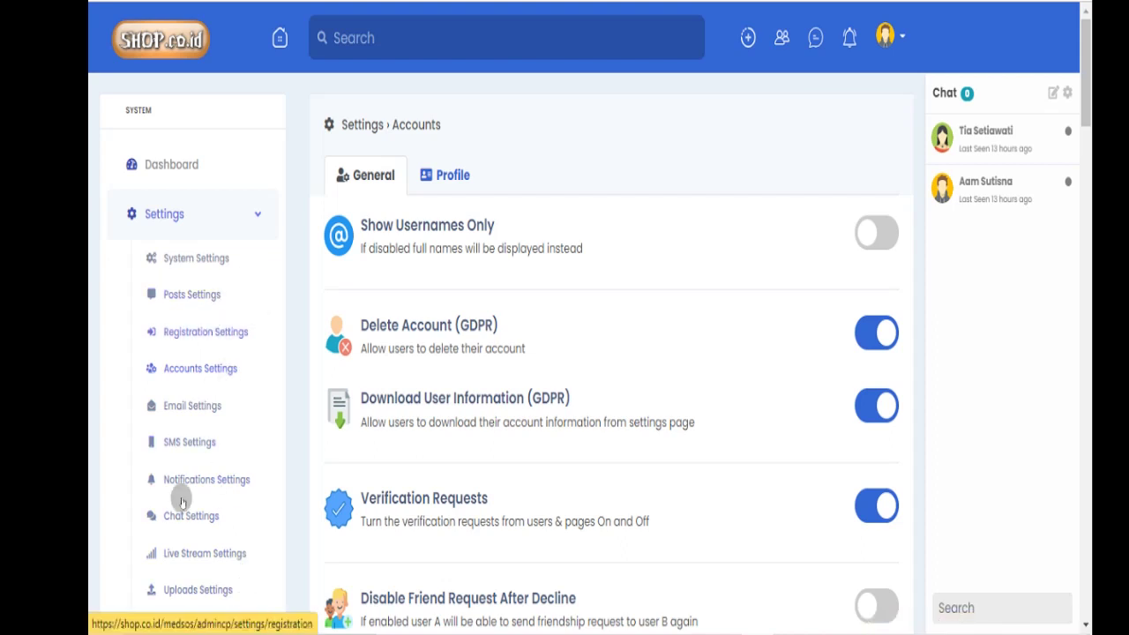
pyautogui.click(1091, 313)
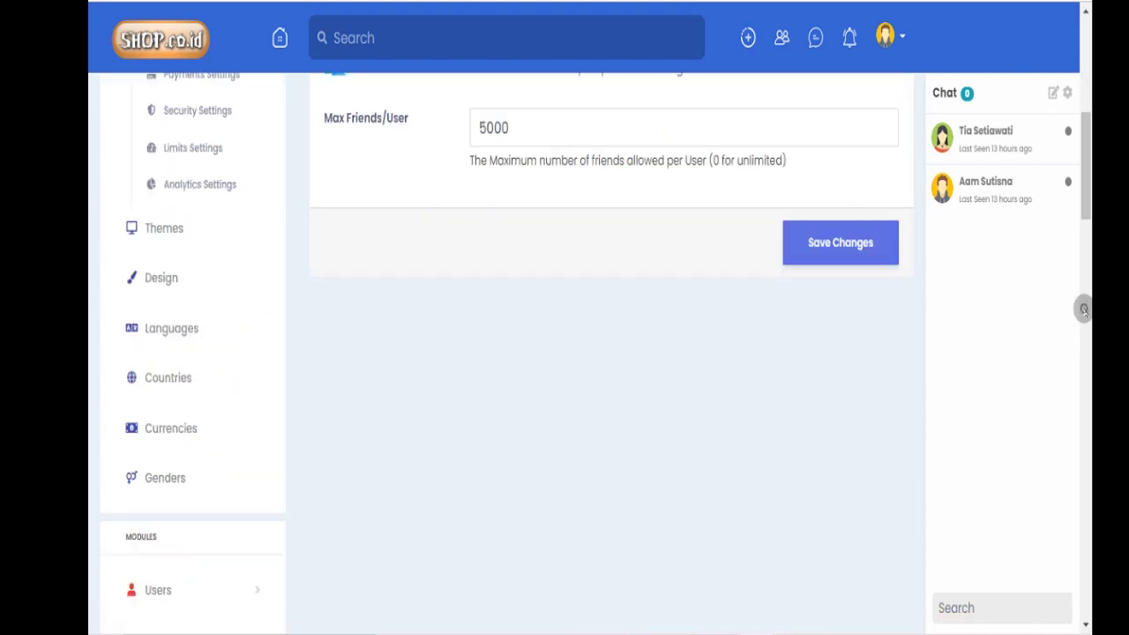
pyautogui.click(163, 225)
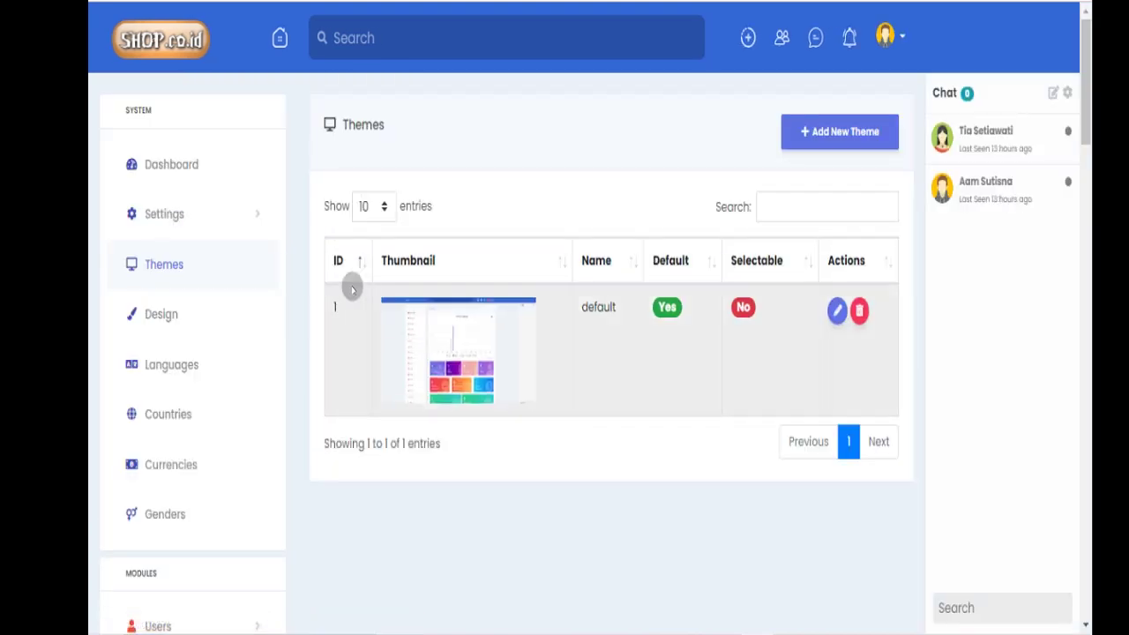
# Review the Design settings from night mode and website logo through favicon and OG-image to the app store badges.
pyautogui.click(179, 318)
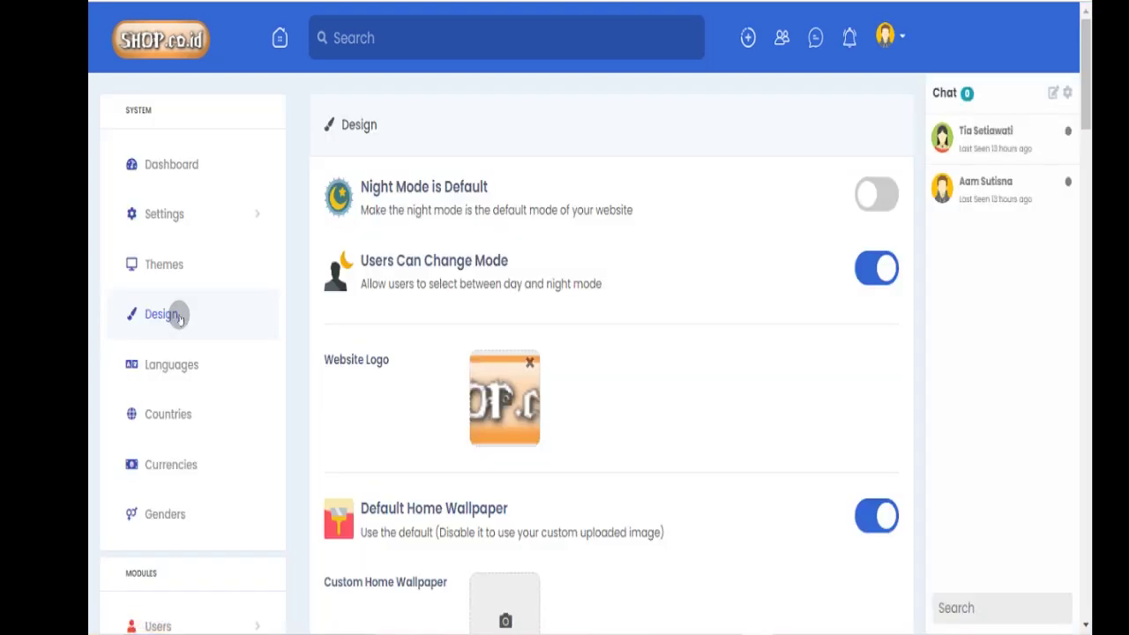
pyautogui.click(1089, 496)
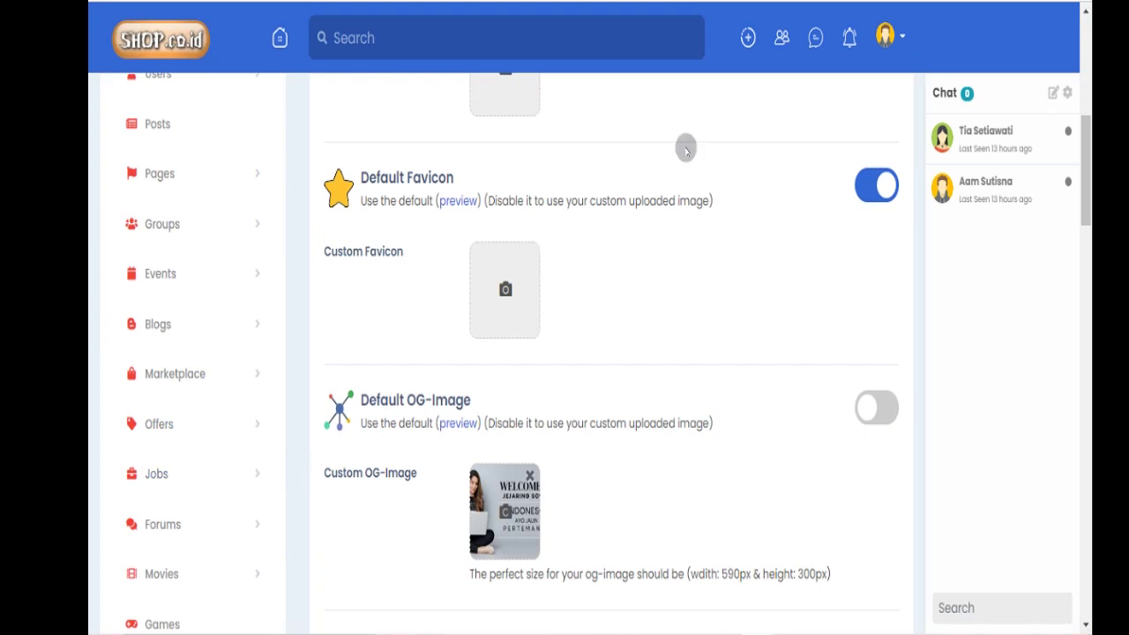
pyautogui.click(1090, 313)
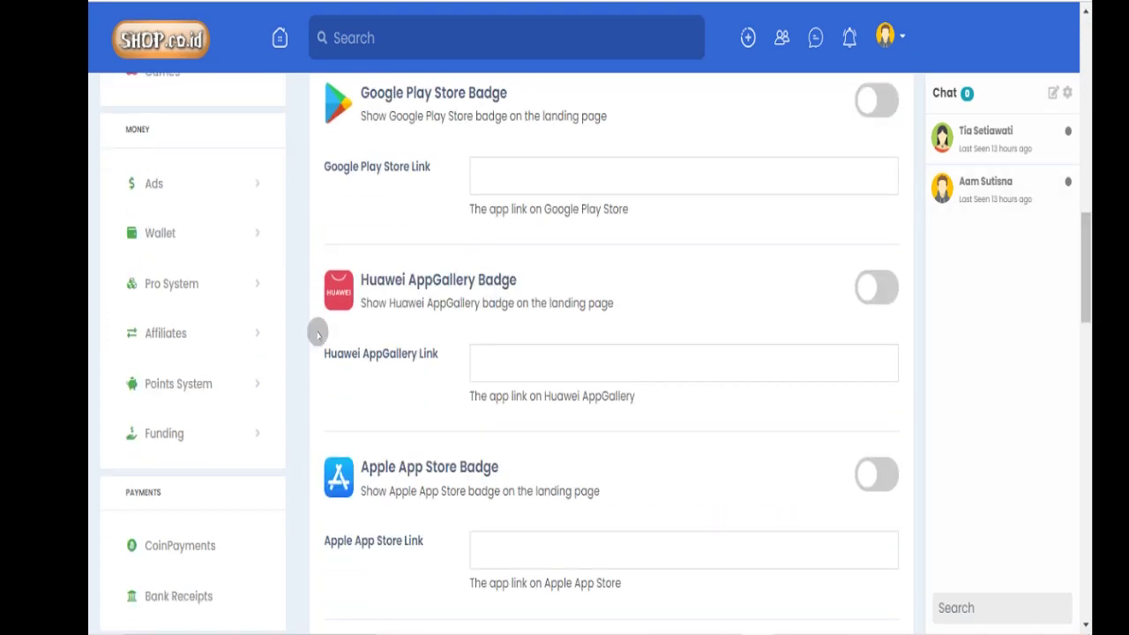
# Open the Ads Settings, enable Ads Campaigns and place the cursor in the Cost by View value.
pyautogui.click(185, 200)
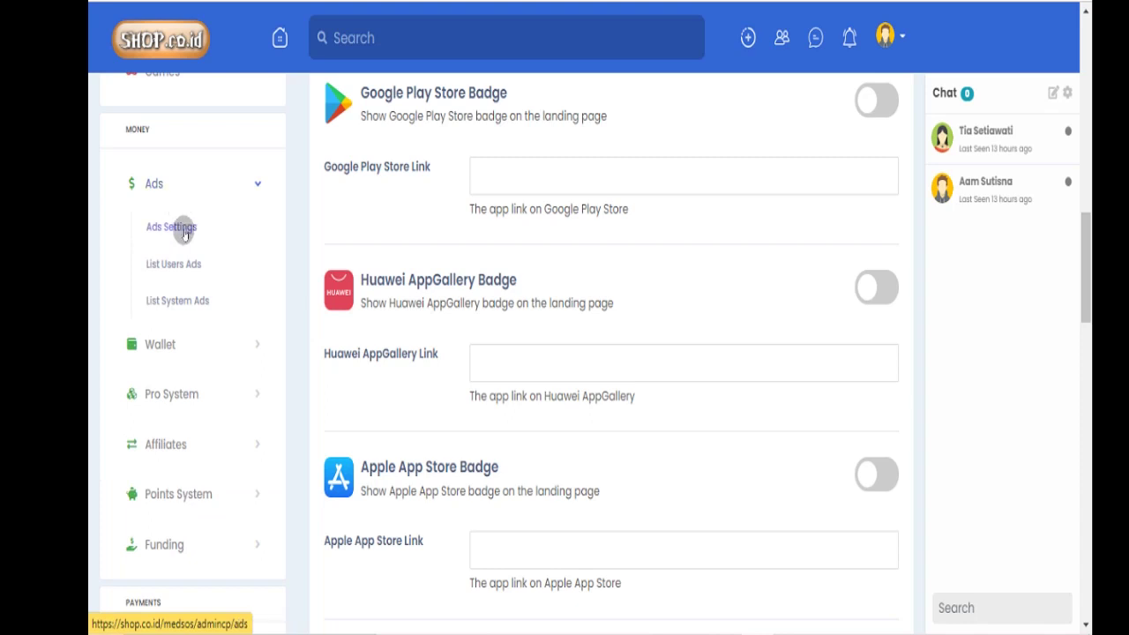
pyautogui.click(184, 231)
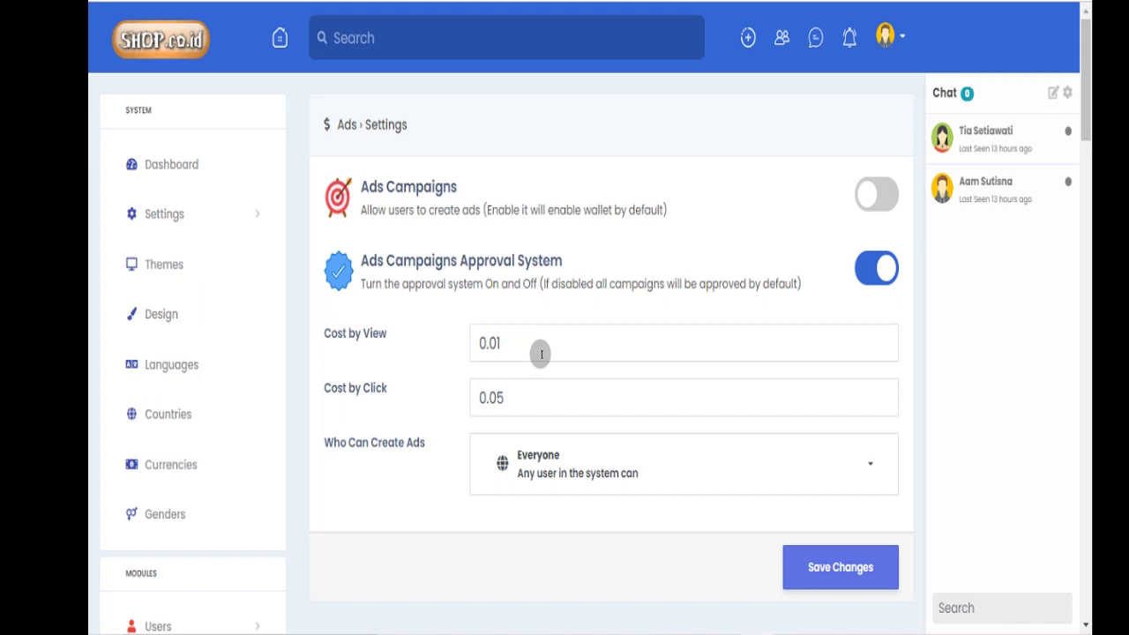
pyautogui.click(881, 190)
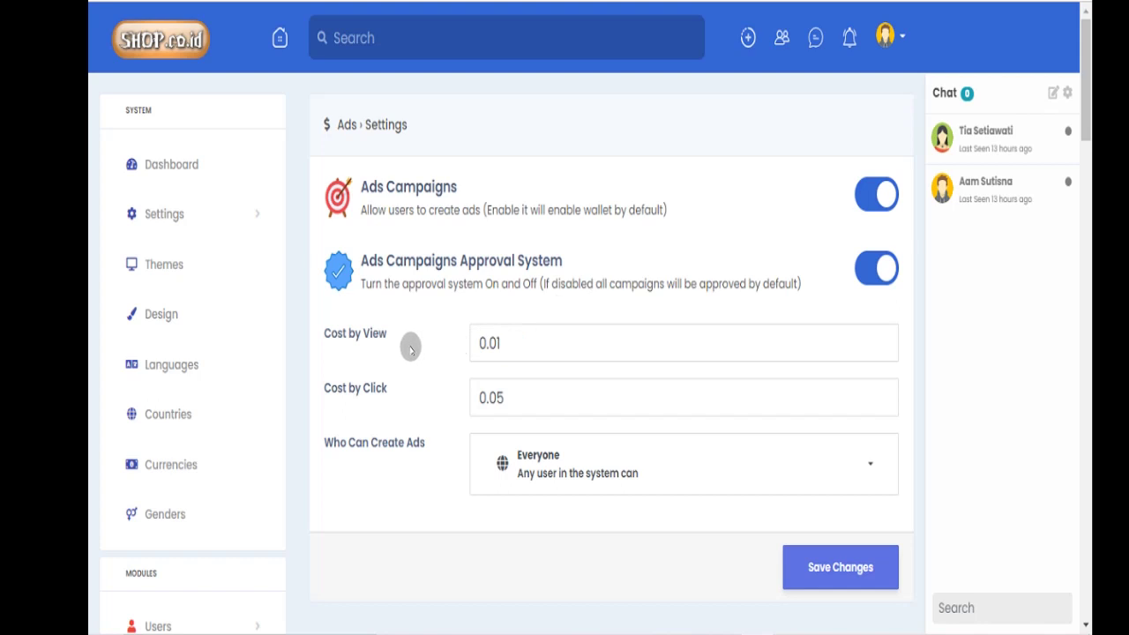
pyautogui.click(549, 340)
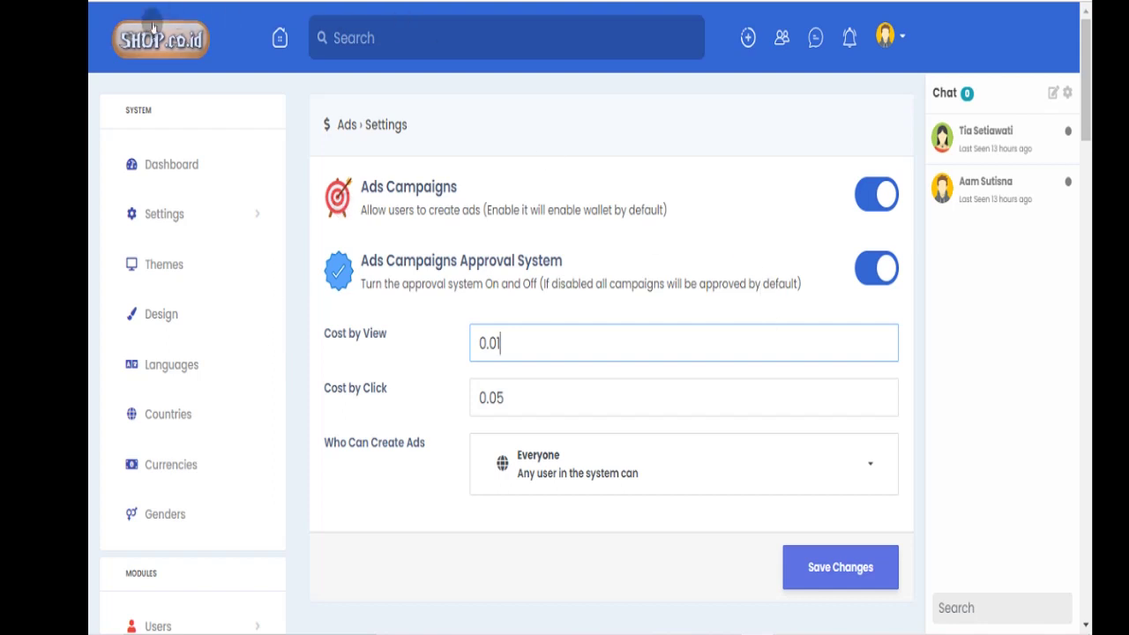
# Open the list of users' ads to check the pending campaigns.
pyautogui.click(1088, 264)
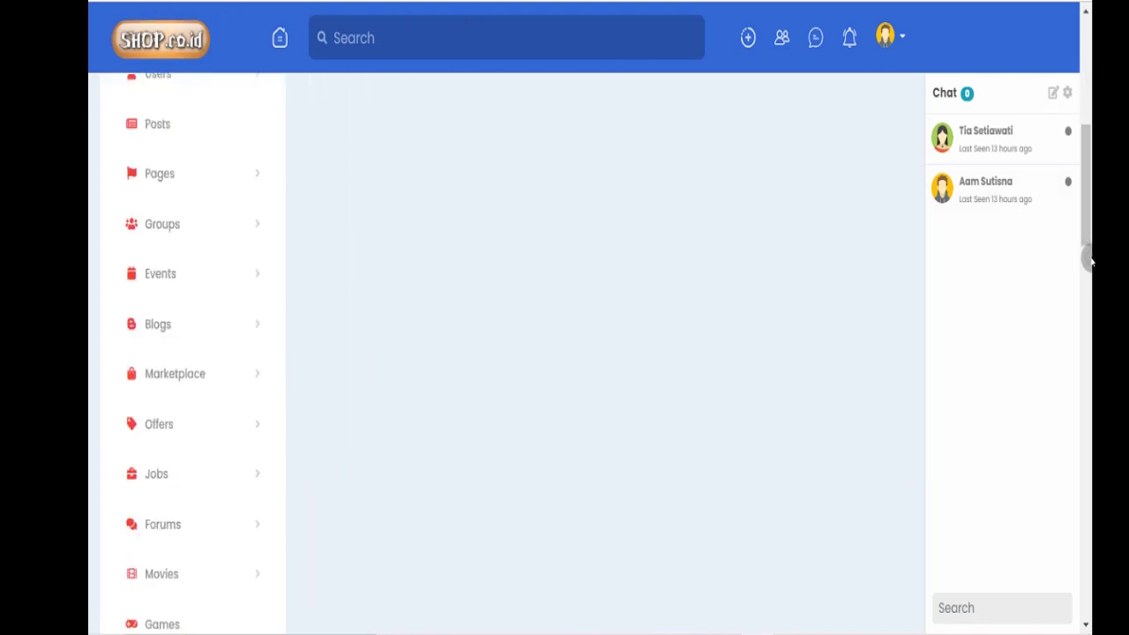
pyautogui.click(1087, 391)
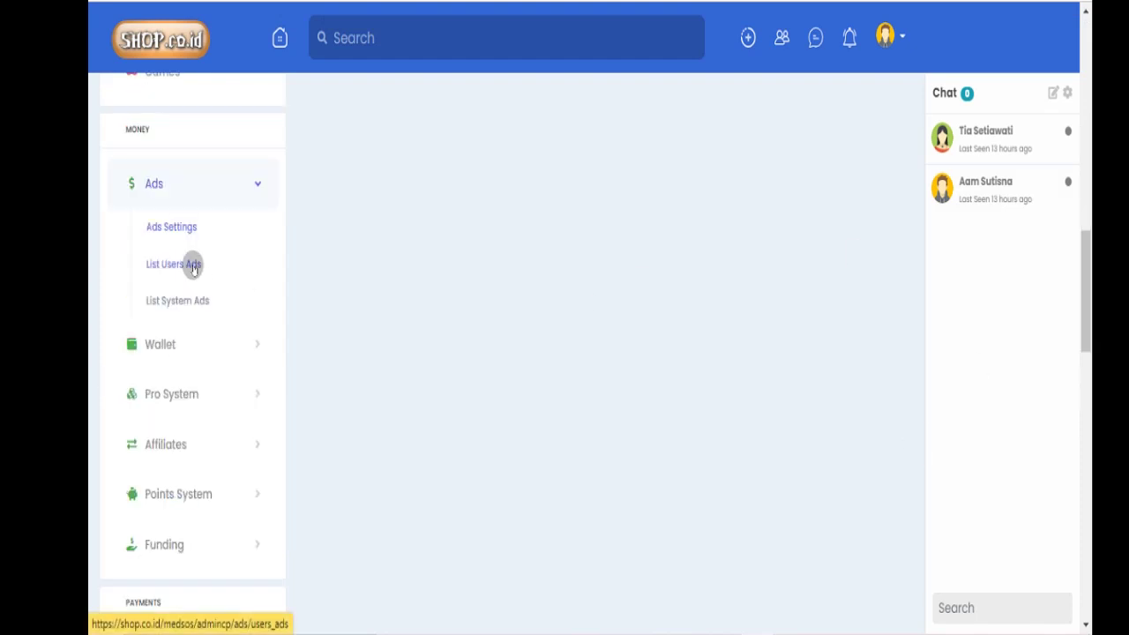
pyautogui.click(193, 268)
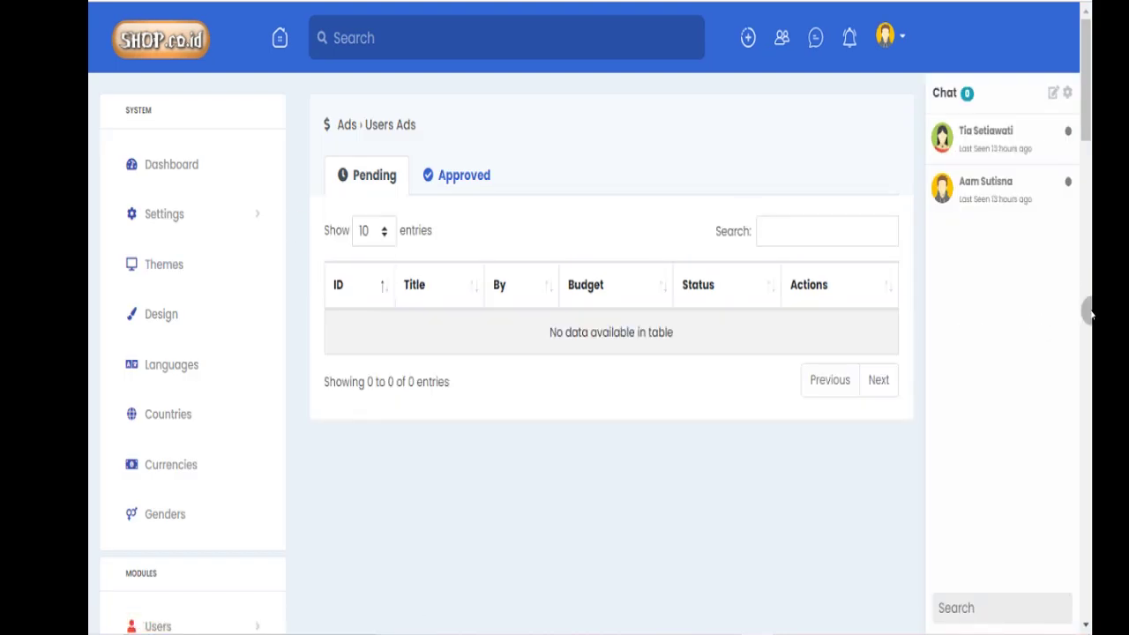
# Browse both pages of the System Ads list with its ad placements, and return to the site's home page.
pyautogui.click(1091, 313)
pyautogui.click(1091, 408)
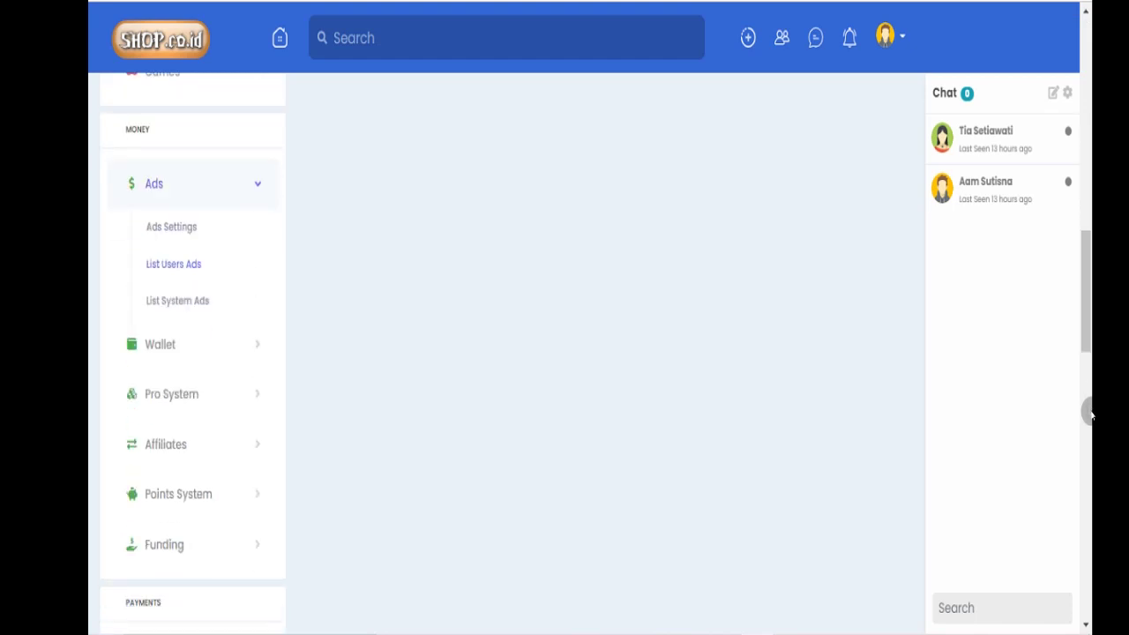
pyautogui.click(189, 294)
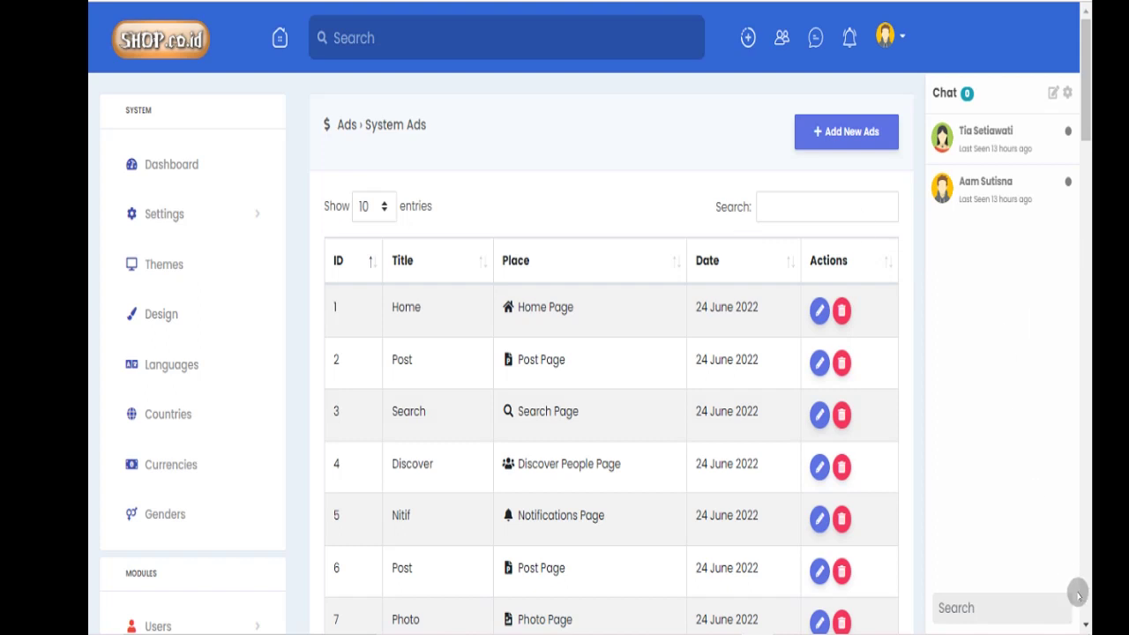
pyautogui.click(1087, 623)
pyautogui.scroll(-5, 1087, 623)
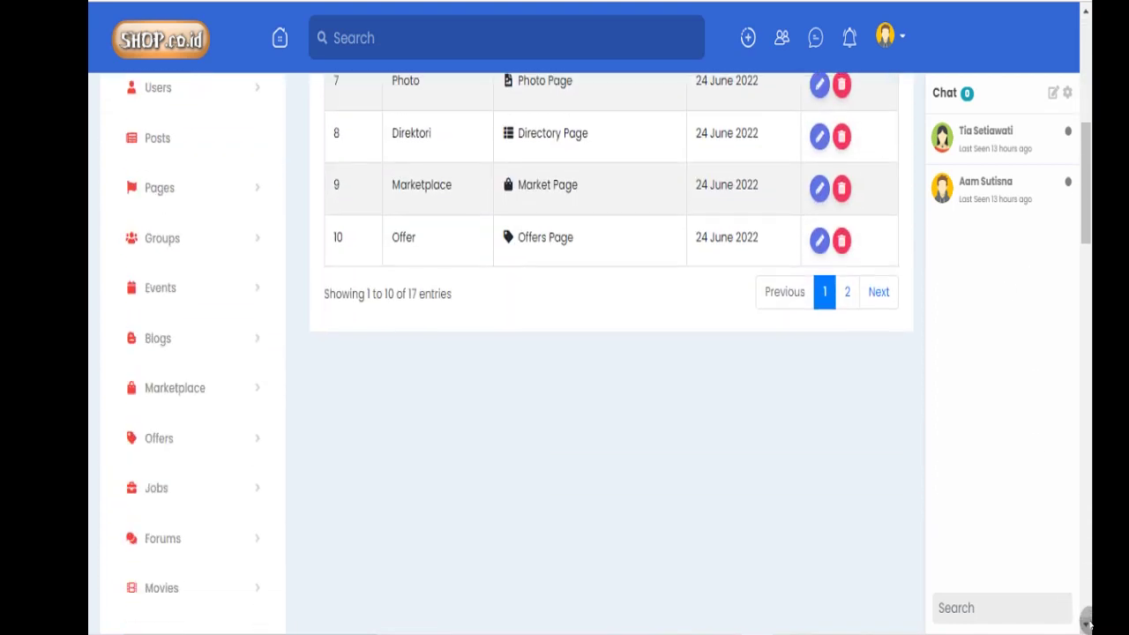
pyautogui.click(848, 295)
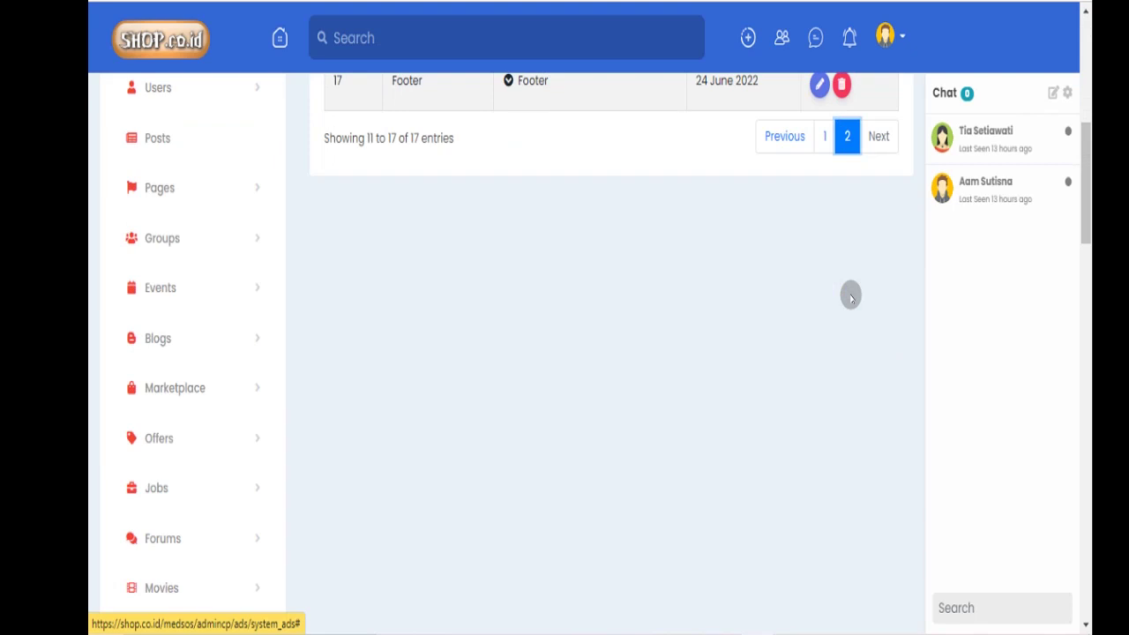
pyautogui.click(1087, 51)
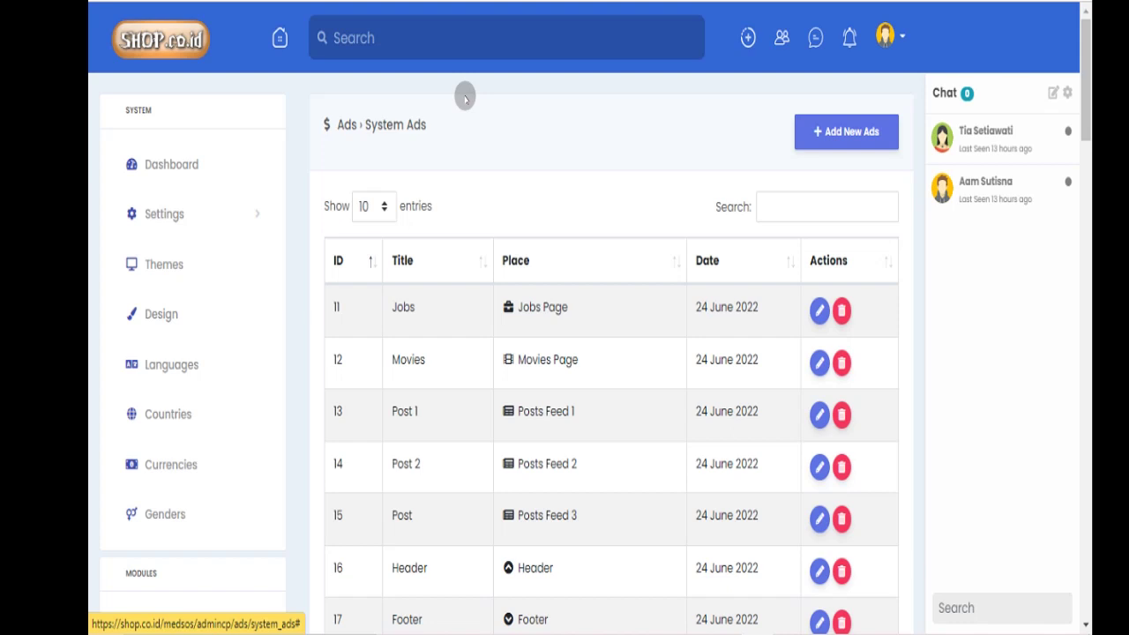
pyautogui.click(176, 49)
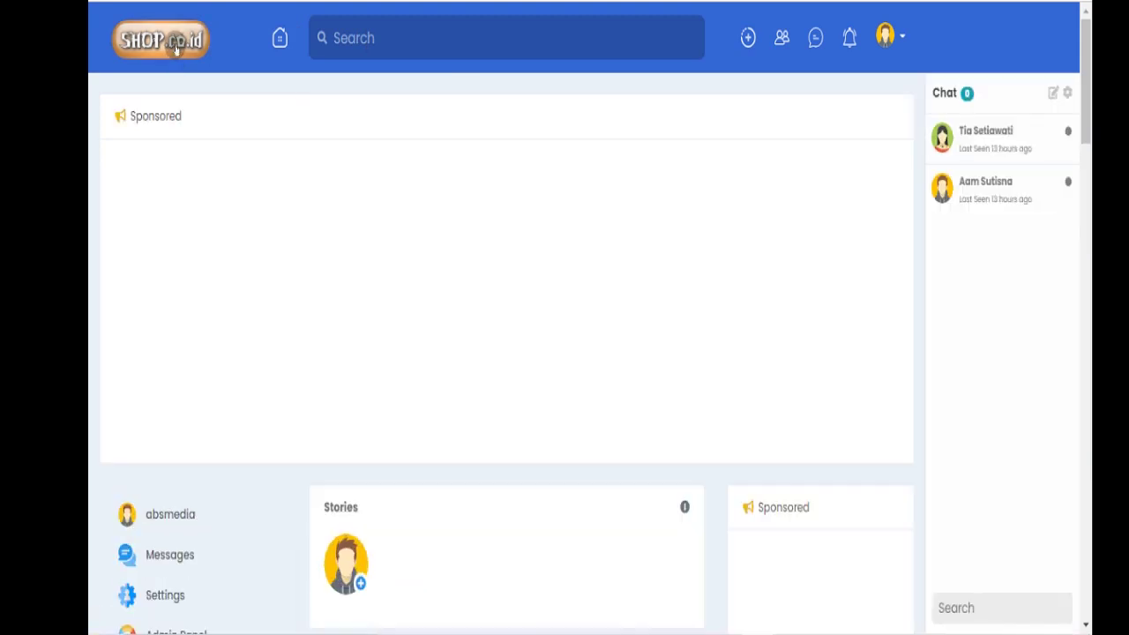